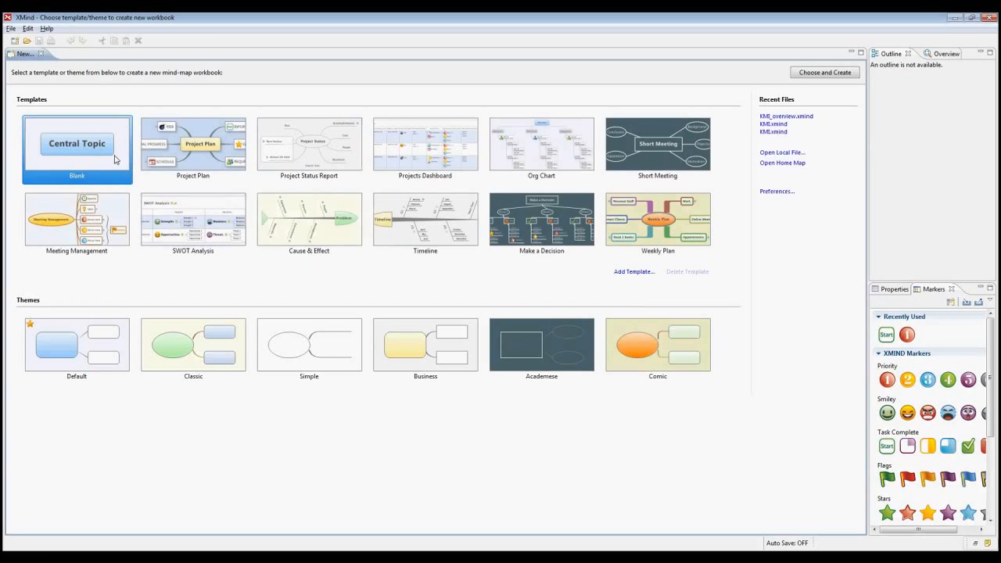
# Create a new workbook from the Blank template and rename its central topic "Xmind Tutorial"
pyautogui.click(816, 76)
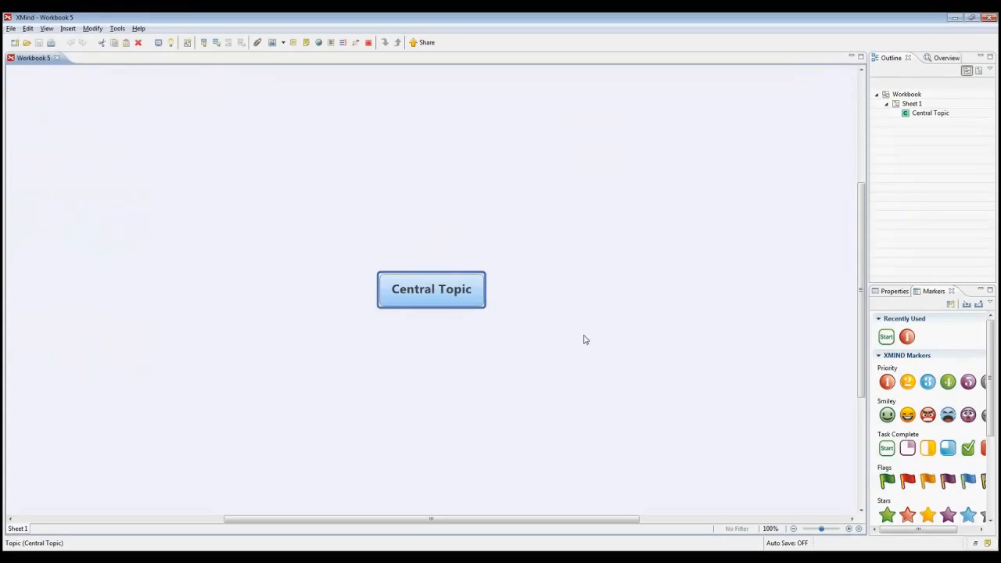
pyautogui.doubleClick(453, 294)
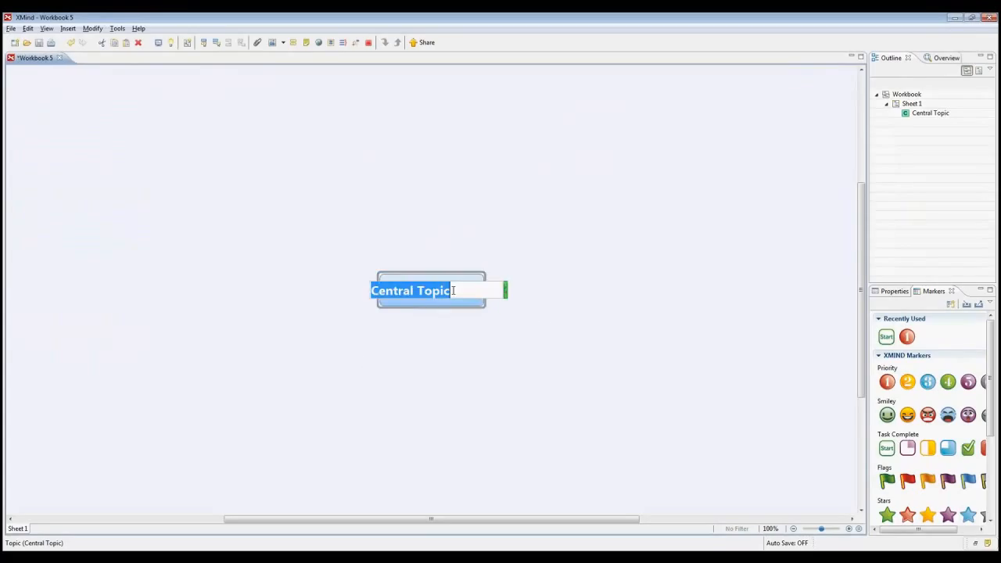
pyautogui.write('CX')
pyautogui.press('BackSpace')
pyautogui.press('BackSpace')
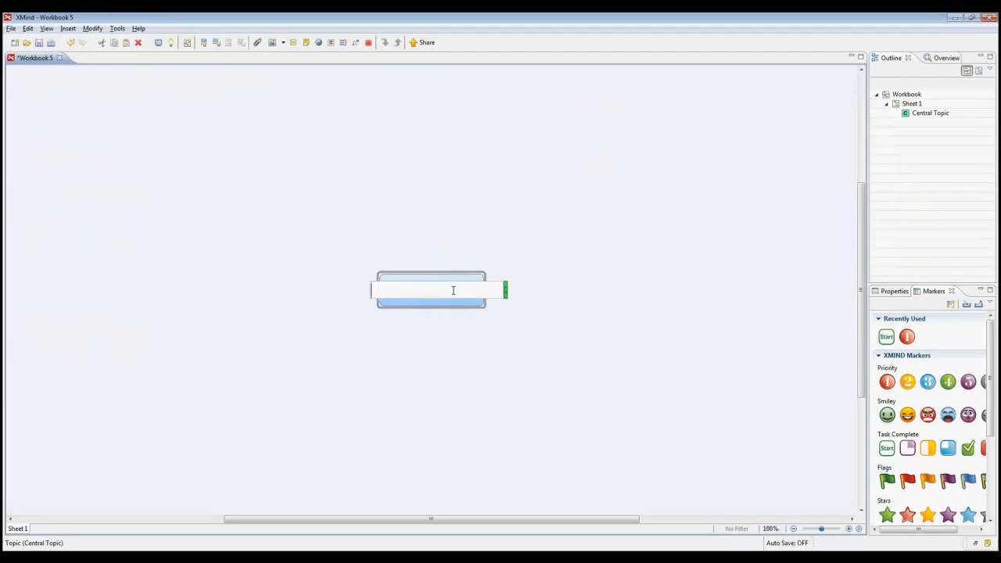
pyautogui.write('Xmind Tutoriual')
pyautogui.press('BackSpace')
pyautogui.press('BackSpace')
pyautogui.press('BackSpace')
pyautogui.write('al')
pyautogui.press('Return')
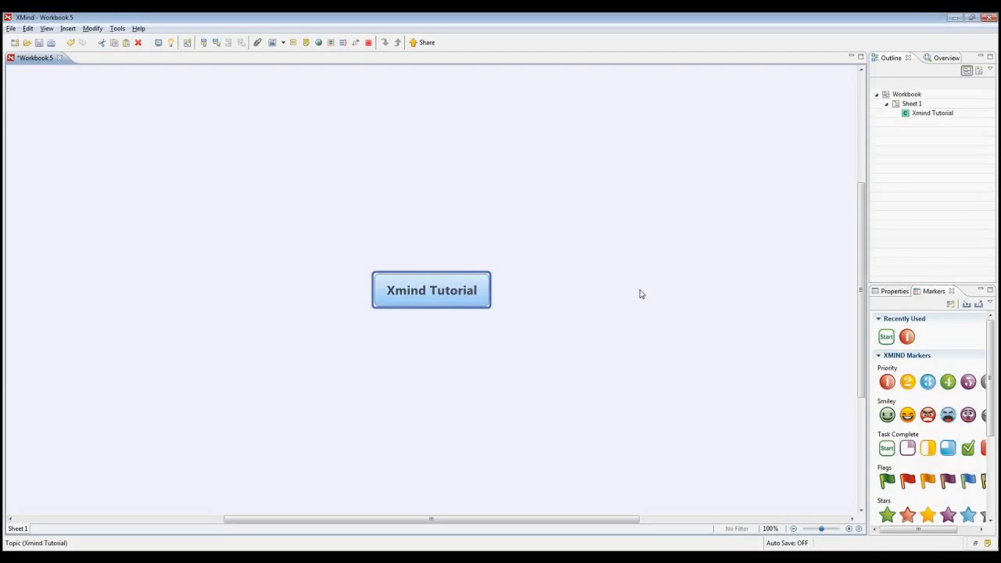
# Add a main topic named "Basic functions" to the "Xmind Tutorial" central topic
pyautogui.press('Tab')
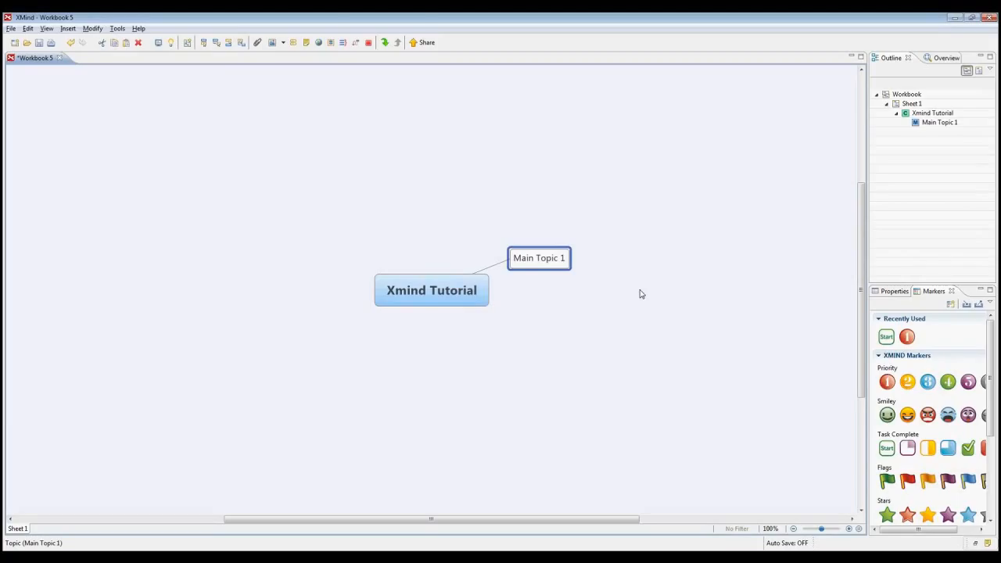
pyautogui.write('Basic f')
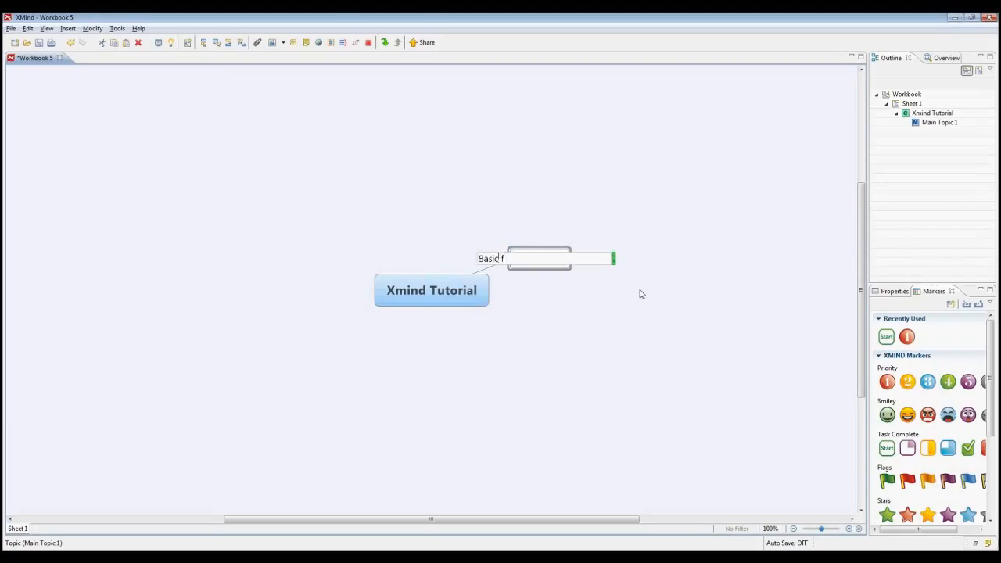
pyautogui.write('unctions')
pyautogui.press('Return')
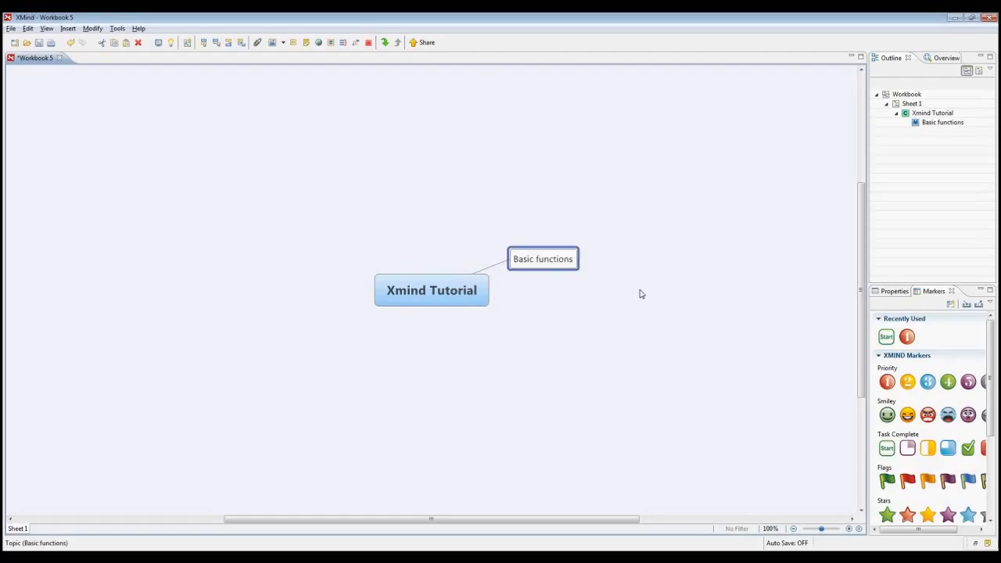
# Add two subtopics under "Basic functions", named "Tab" and "Enter"
pyautogui.press('Tab')
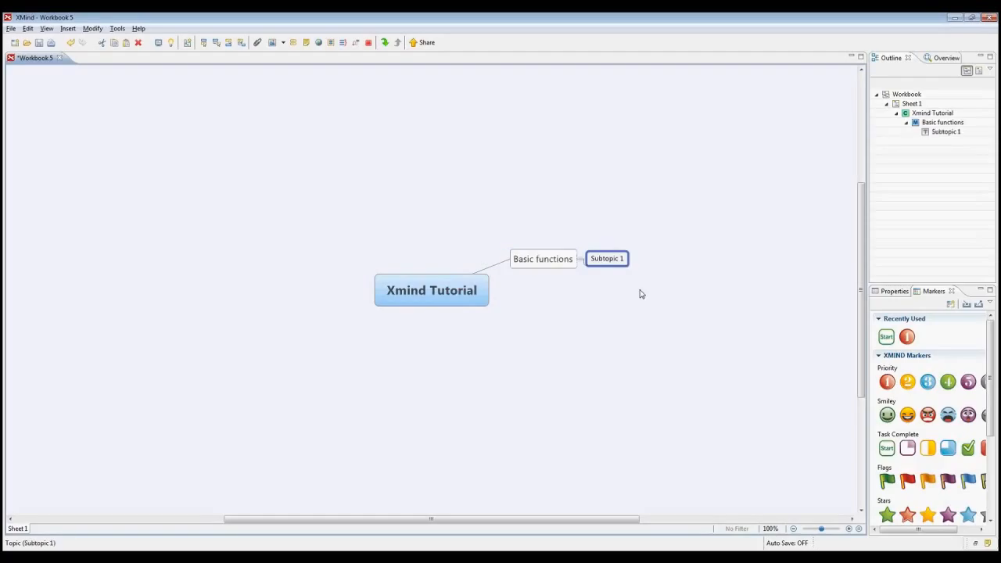
pyautogui.write('Tab')
pyautogui.press('Return')
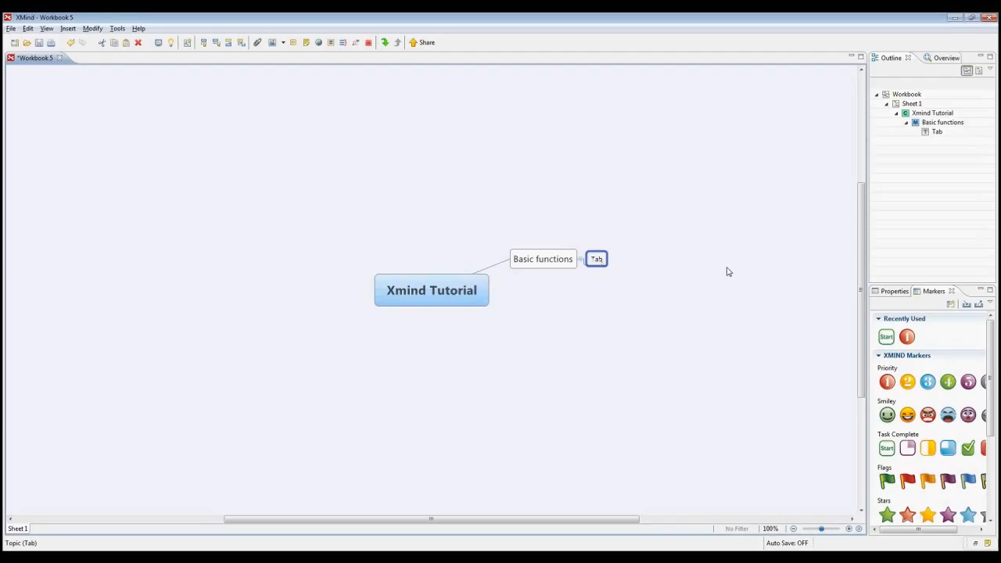
pyautogui.press('Return')
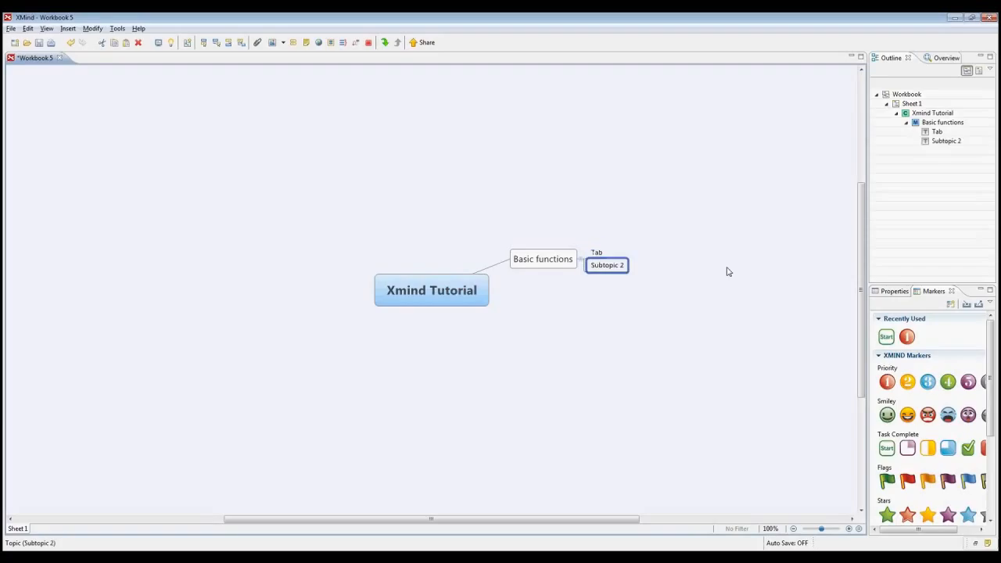
pyautogui.write('Enter')
pyautogui.press('Return')
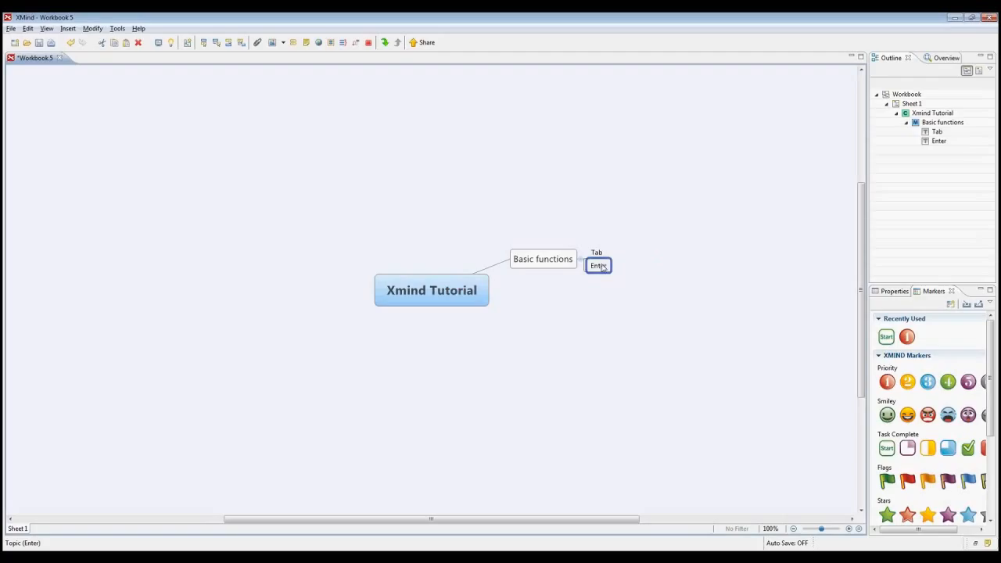
# Add a third subtopic named "Navigation" below "Enter" in the "Basic functions" branch
pyautogui.press('Return')
pyautogui.write('Na')
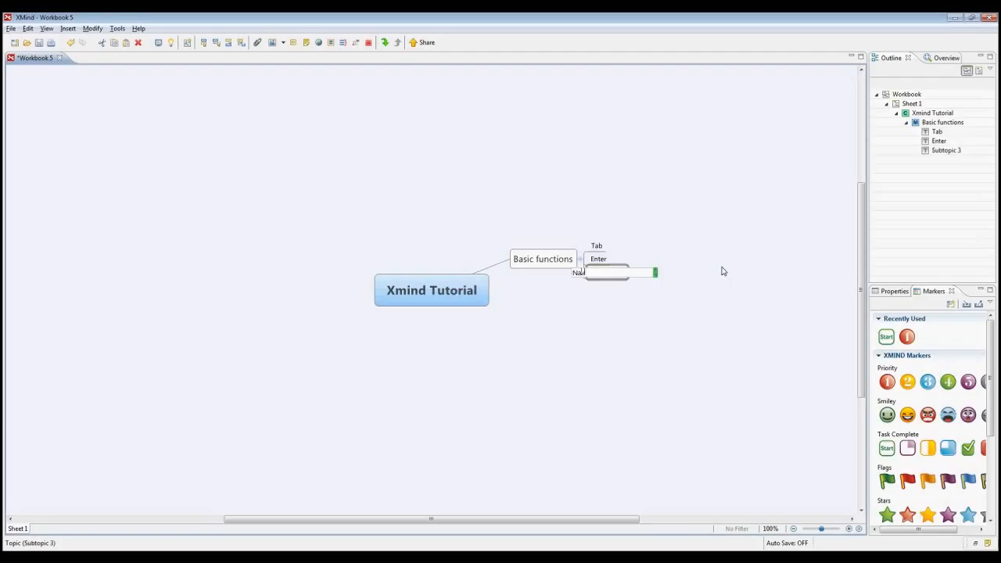
pyautogui.write('vigation')
pyautogui.press('Return')
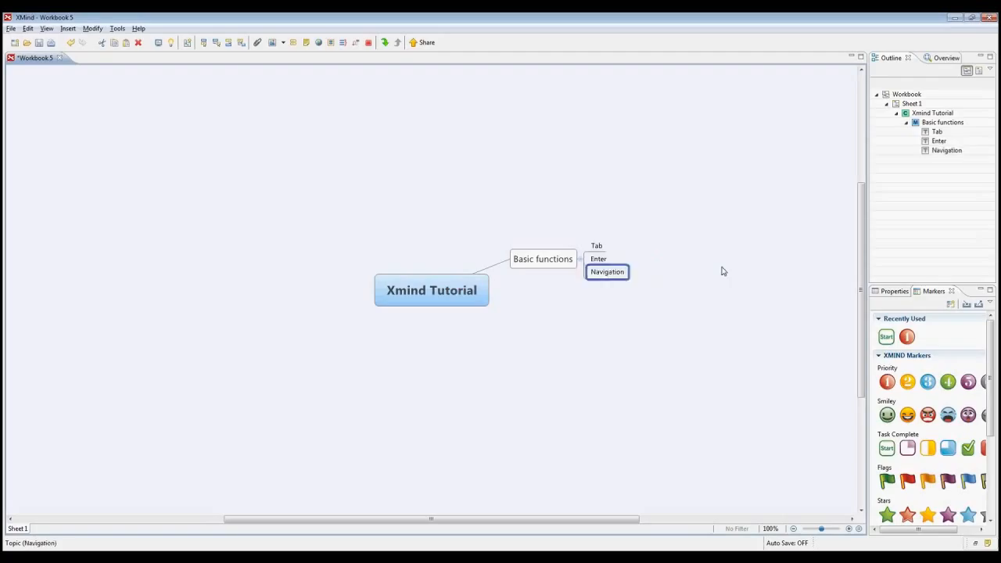
# Add a subtopic named "Adding notes" after "Navigation" under "Basic functions"
pyautogui.moveTo(862, 300)
pyautogui.mouseDown()
pyautogui.moveTo(862, 282)
pyautogui.moveTo(862, 299)
pyautogui.mouseUp()
pyautogui.moveTo(472, 522); pyautogui.dragTo(487, 519)
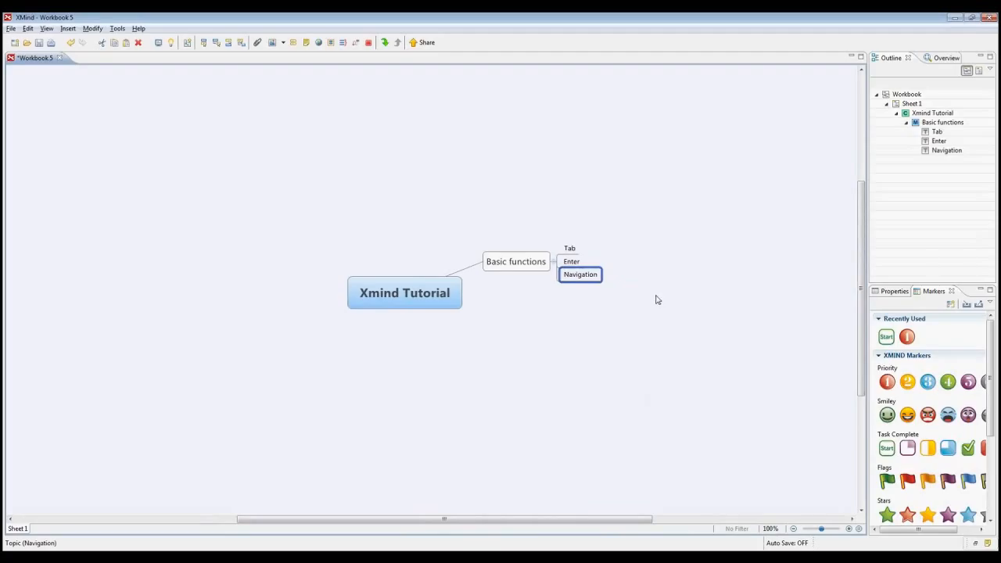
pyautogui.moveTo(656, 300); pyautogui.dragTo(679, 296)
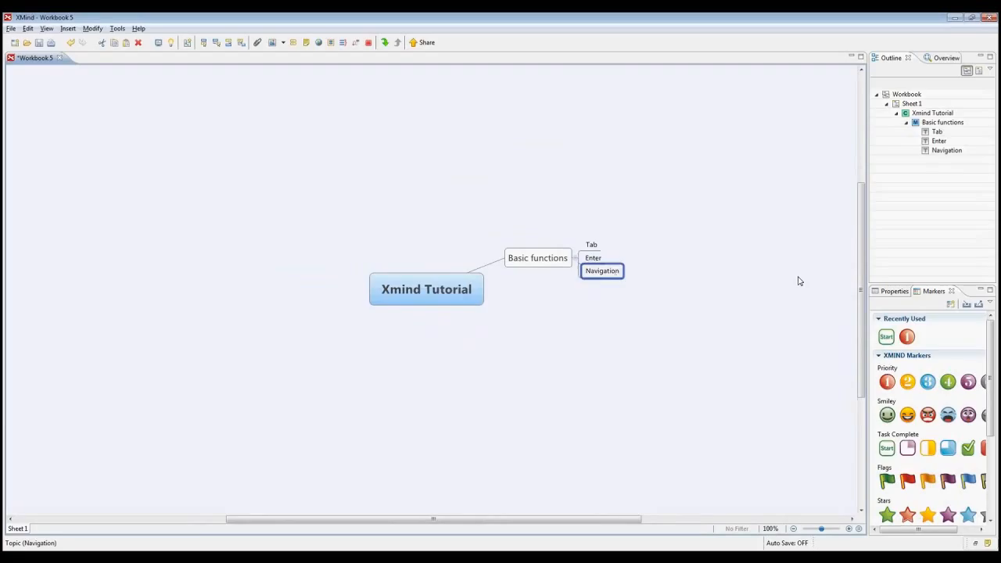
pyautogui.press('Return')
pyautogui.write('Addin')
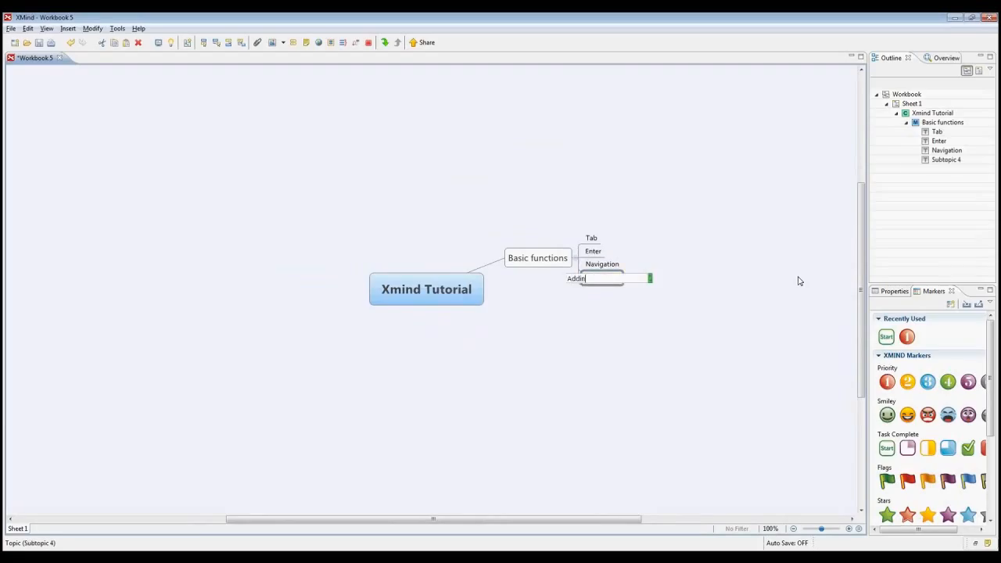
pyautogui.write('g notes')
pyautogui.press('Return')
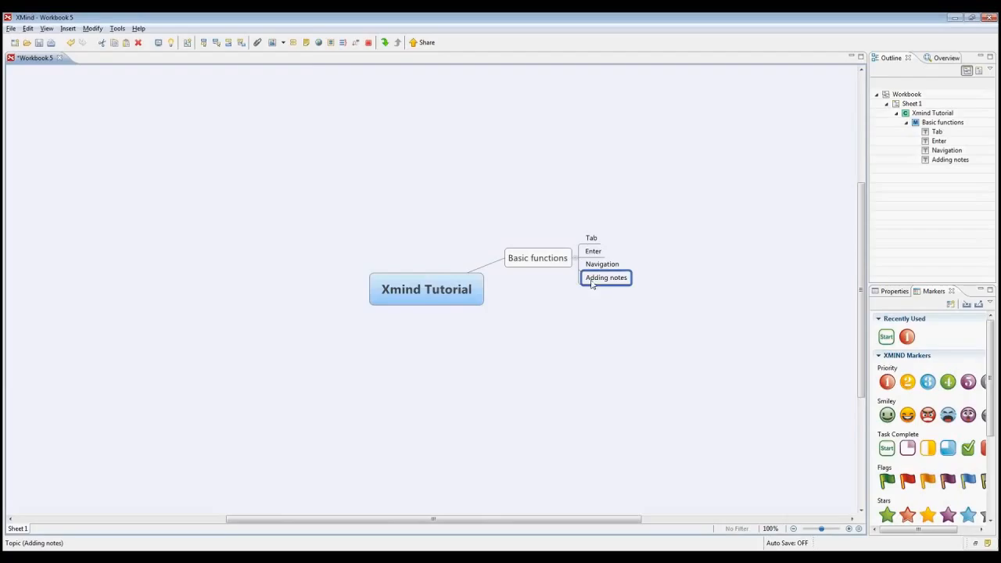
# Attach a note reading "add your notes" to the "Adding notes" subtopic, then reopen the note to check it
pyautogui.click(307, 45)
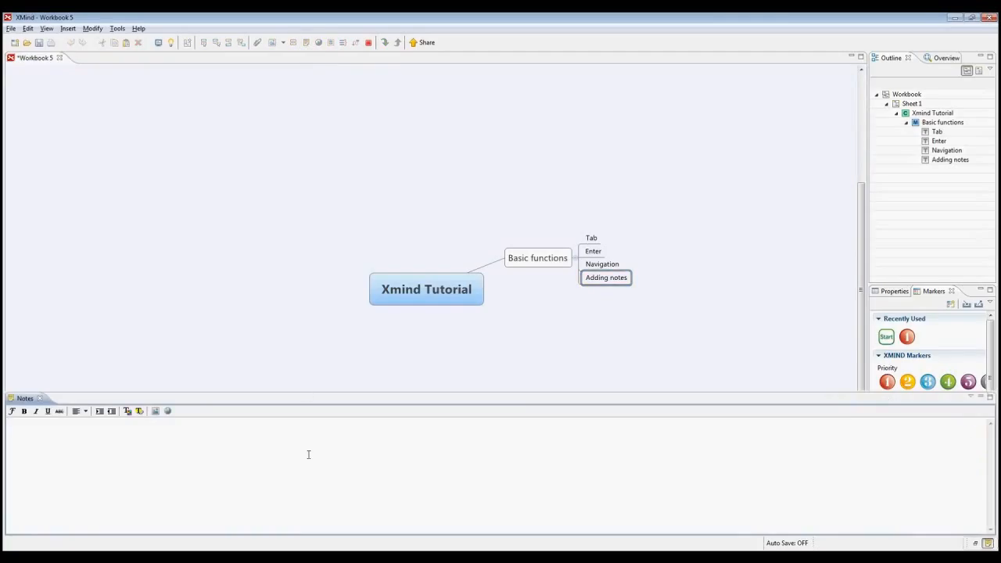
pyautogui.write('add your notes')
pyautogui.click(671, 340)
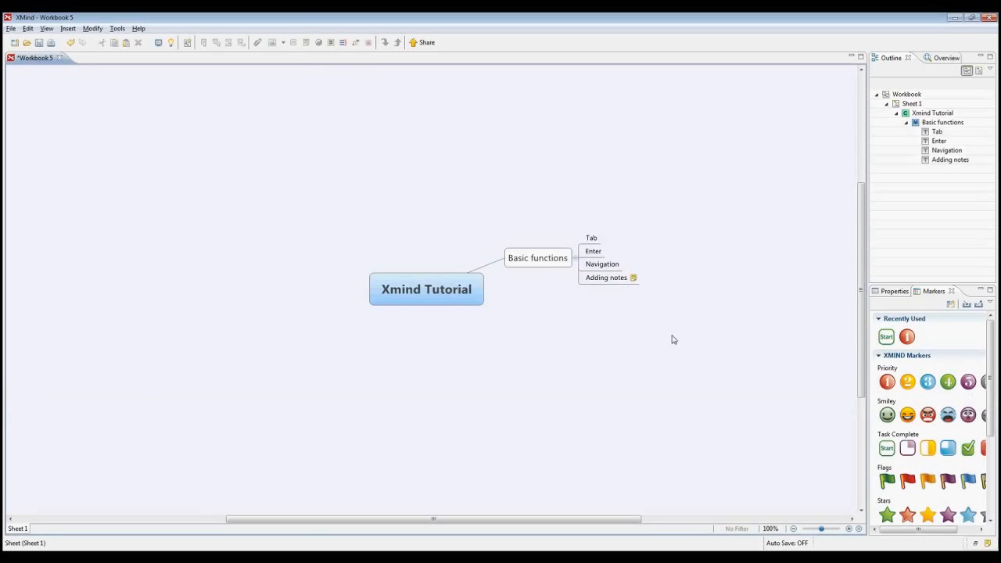
pyautogui.moveTo(633, 283)
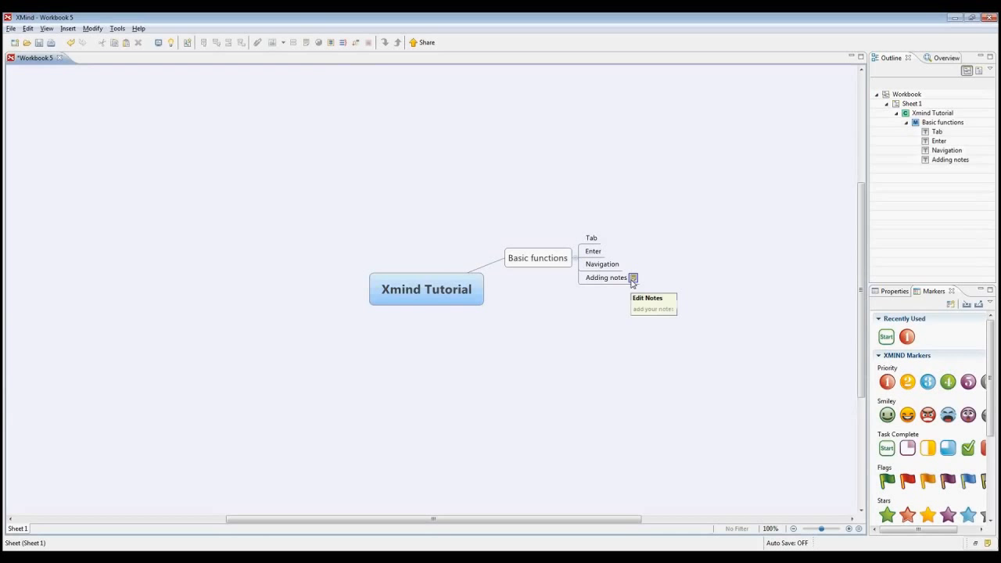
pyautogui.click(632, 280)
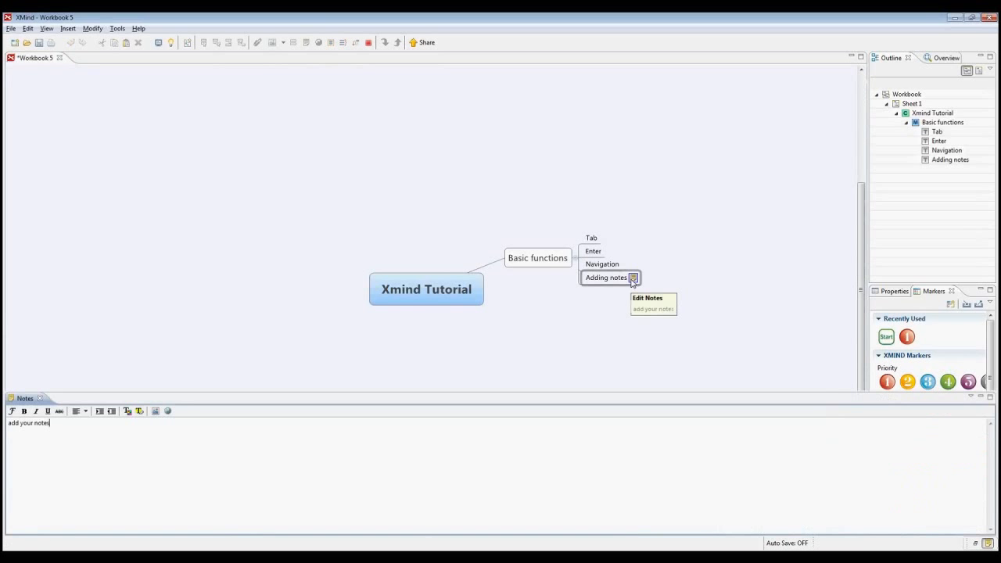
pyautogui.click(570, 337)
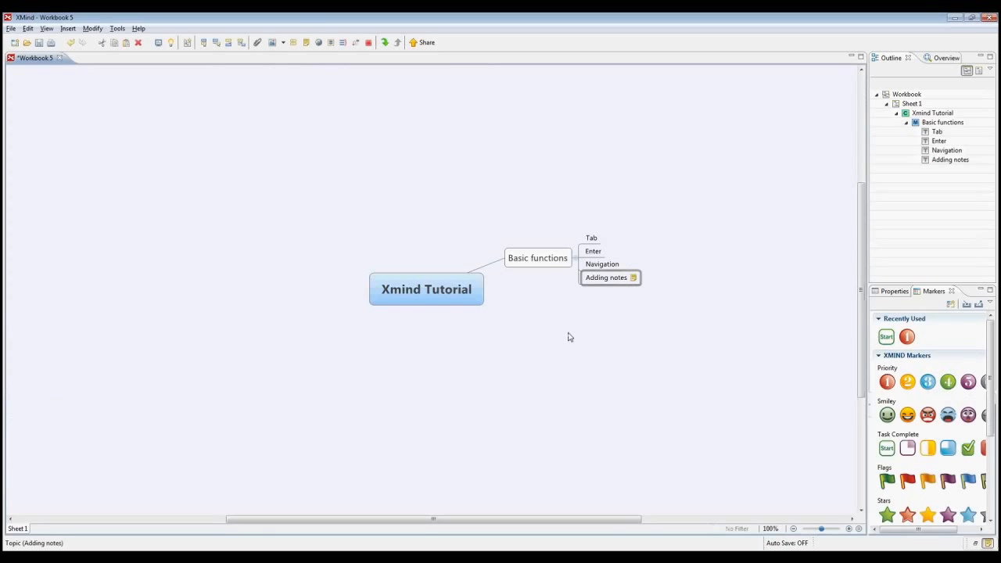
# Add a subtopic named "collapse and extend" after "Adding notes"
pyautogui.click(610, 280)
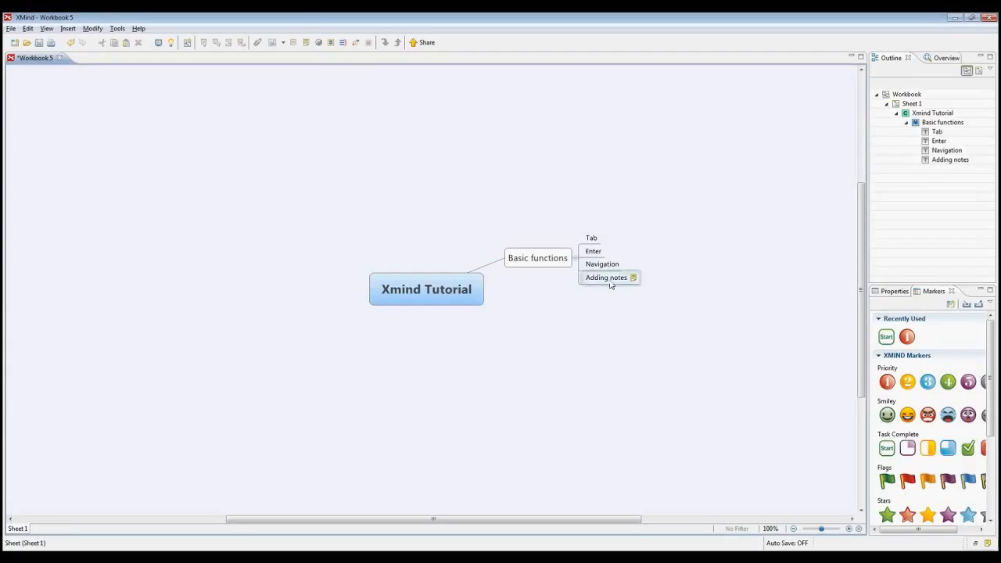
pyautogui.press('Return')
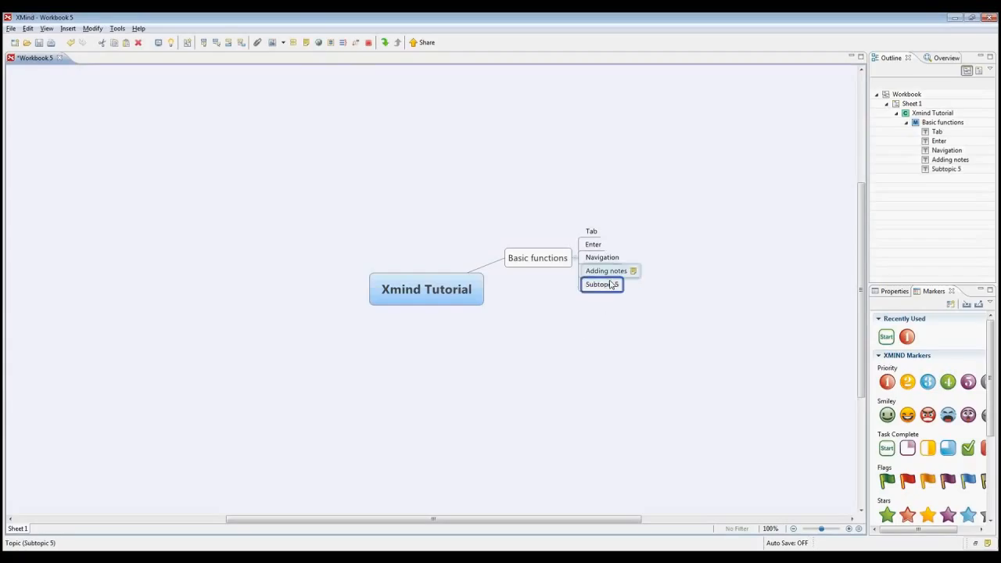
pyautogui.write('collaps')
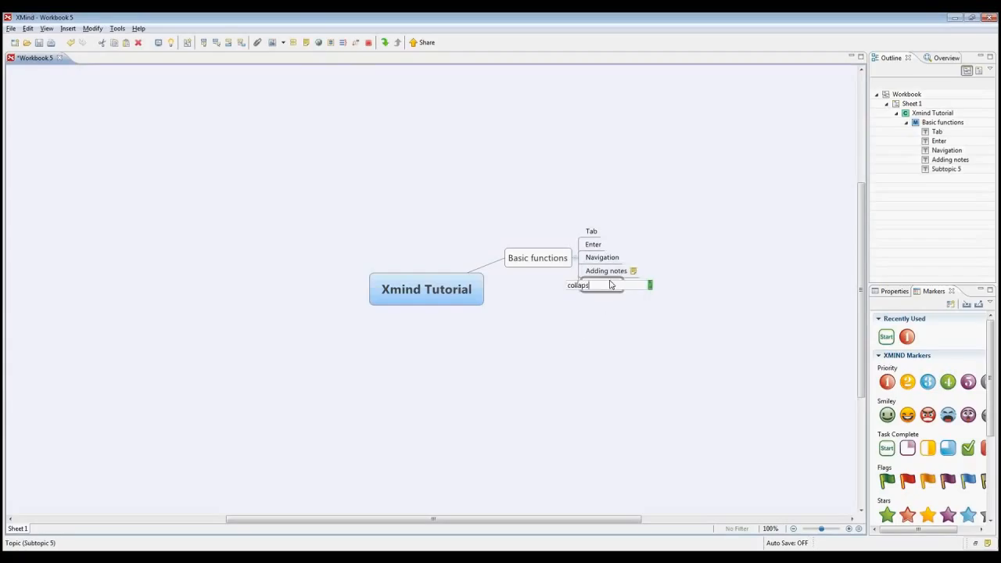
pyautogui.write('e and extend')
pyautogui.press('Return')
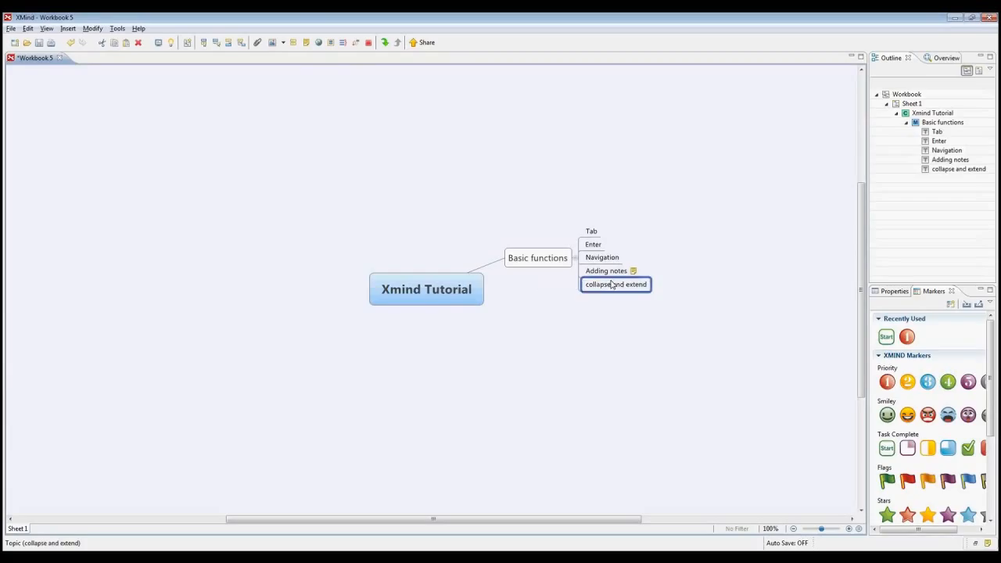
# Add a child topic named "demo1" under "collapse and extend"
pyautogui.press('Tab')
pyautogui.write('demo1')
pyautogui.press('Return')
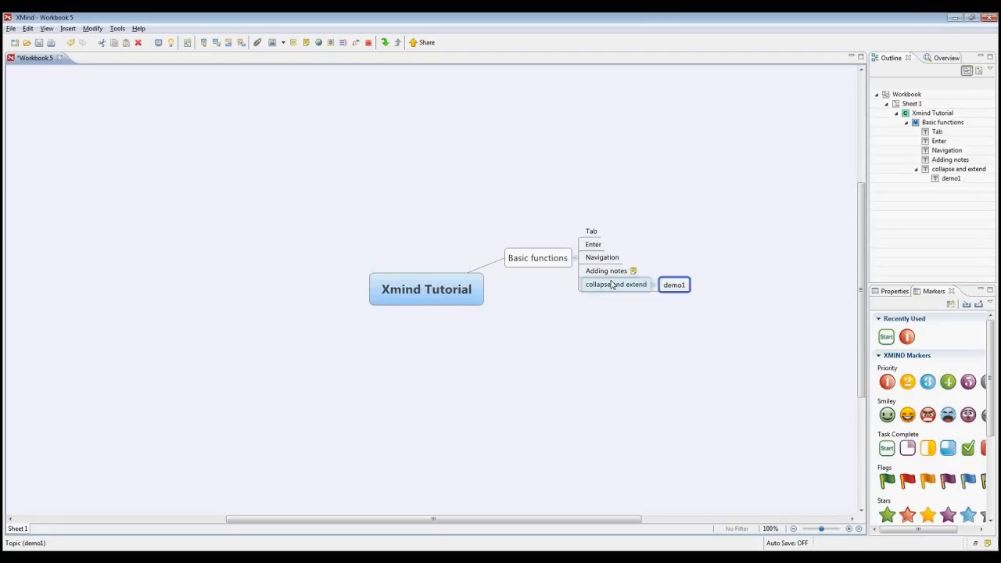
# Add a second child topic after "demo1" and name it "demo2", correcting any typo in its name
pyautogui.press('Return')
pyautogui.write('demo')
pyautogui.press('BackSpace')
pyautogui.press('BackSpace')
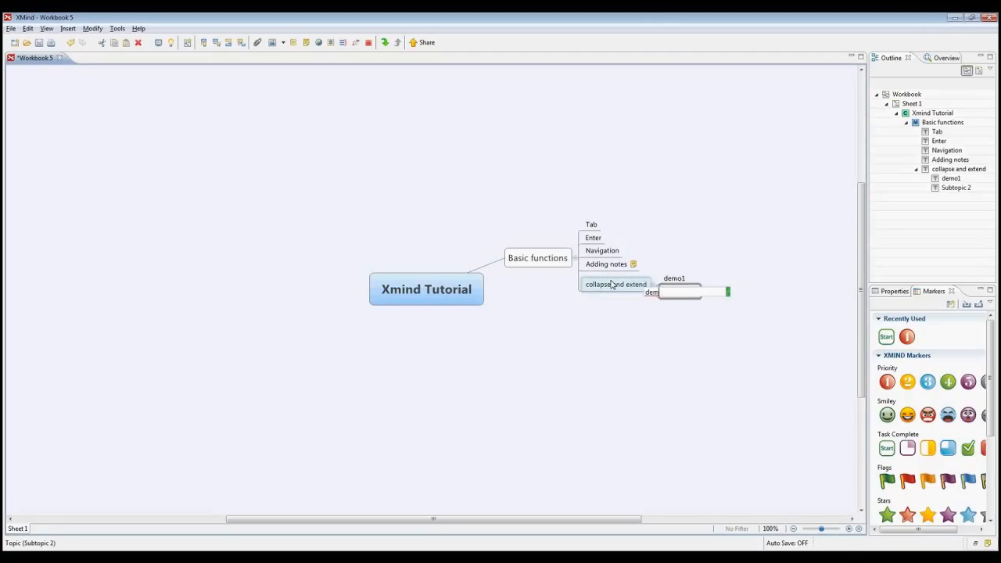
pyautogui.write('2')
pyautogui.press('Return')
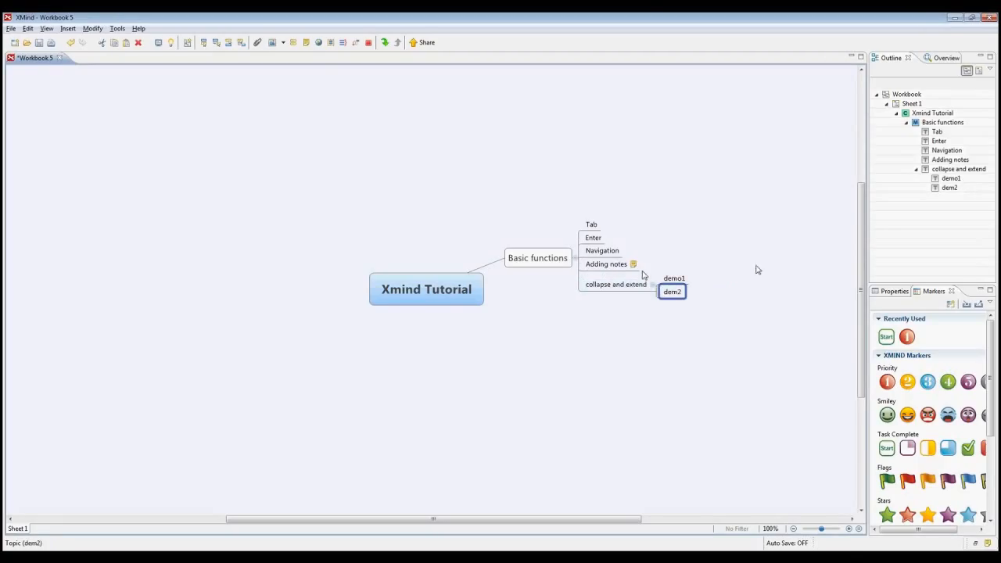
pyautogui.doubleClick(660, 293)
pyautogui.click(650, 294)
pyautogui.write('o')
pyautogui.press('Return')
pyautogui.click(679, 333)
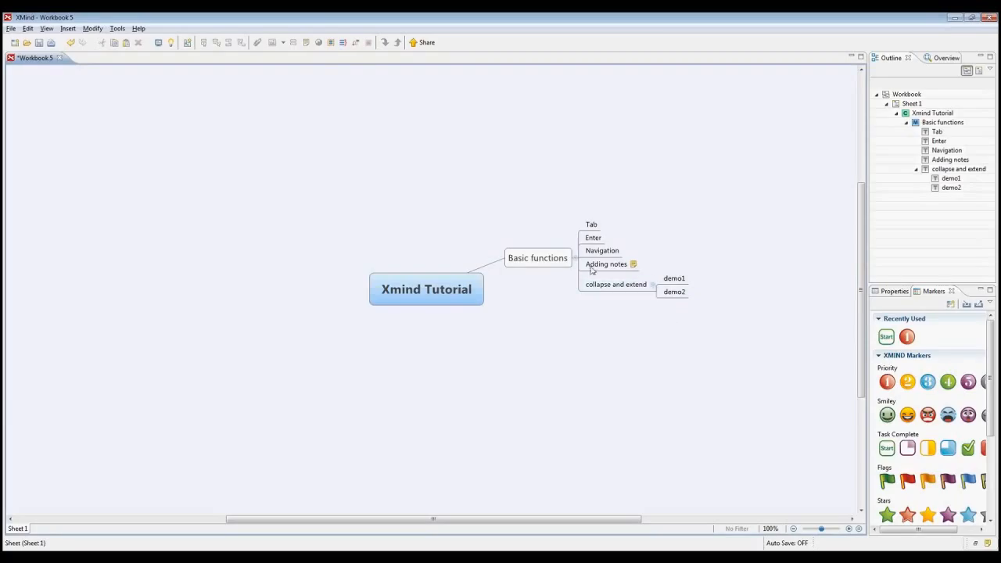
# Collapse the "Basic functions" branch and expand it again
pyautogui.click(651, 285)
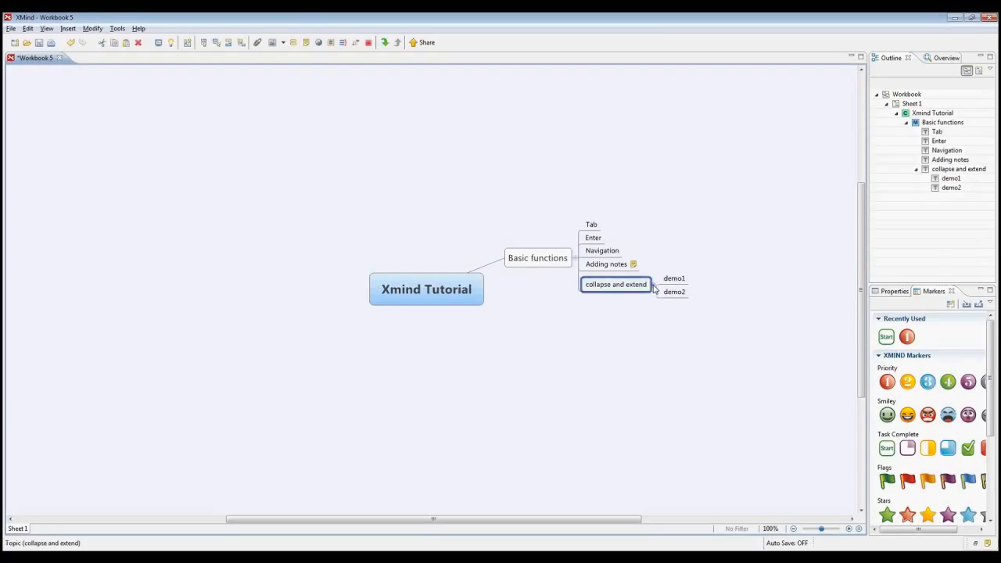
pyautogui.click(576, 261)
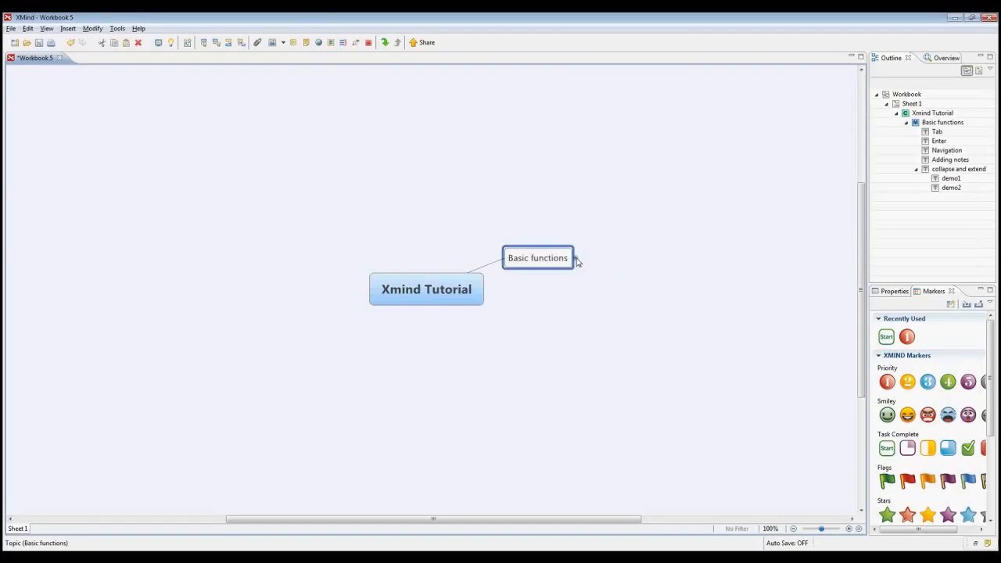
pyautogui.click(575, 261)
# Add a subtopic named "drag and drop" after "collapse and extend" under "Basic functions"
pyautogui.click(615, 286)
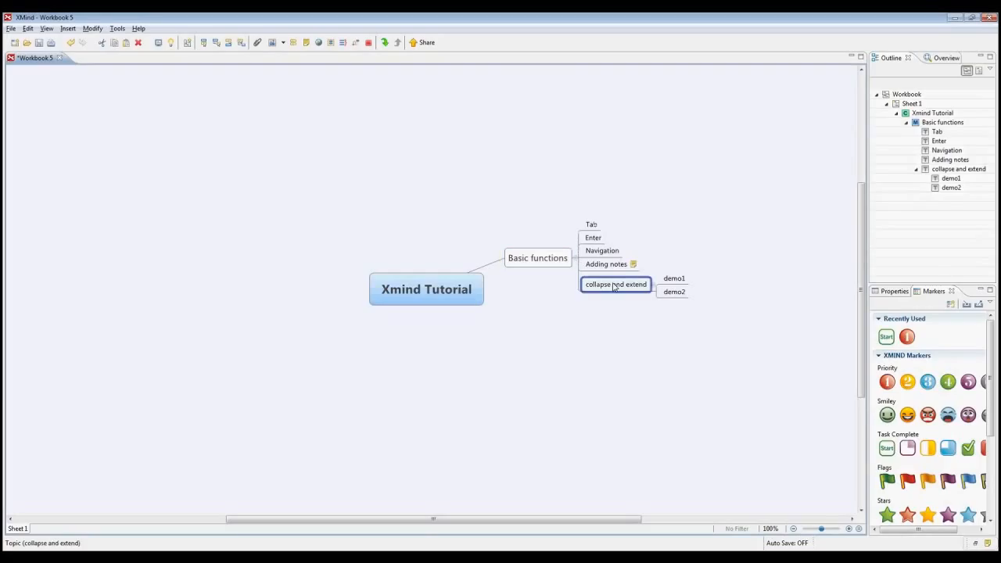
pyautogui.press('Return')
pyautogui.write('drag and d')
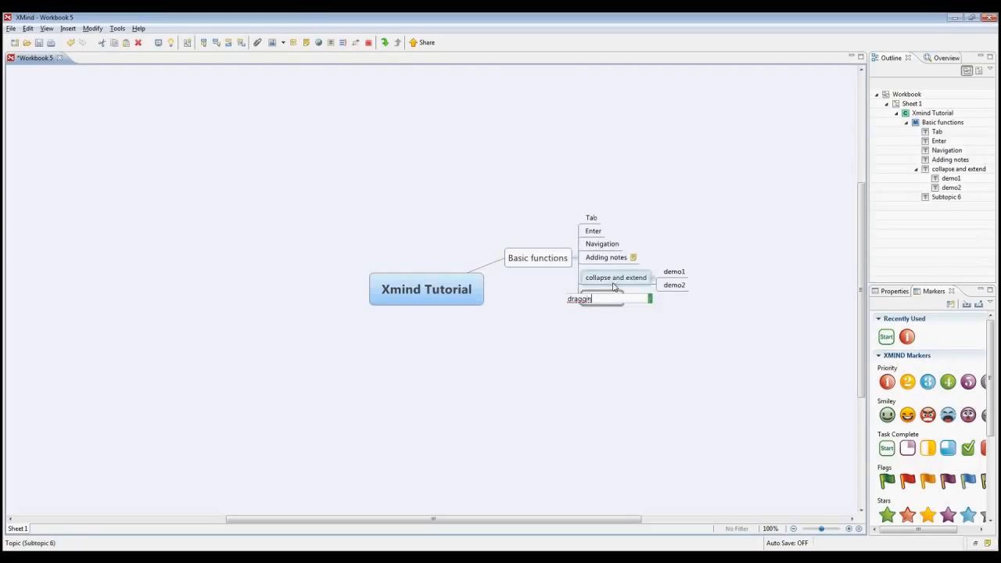
pyautogui.write('rop')
pyautogui.press('Return')
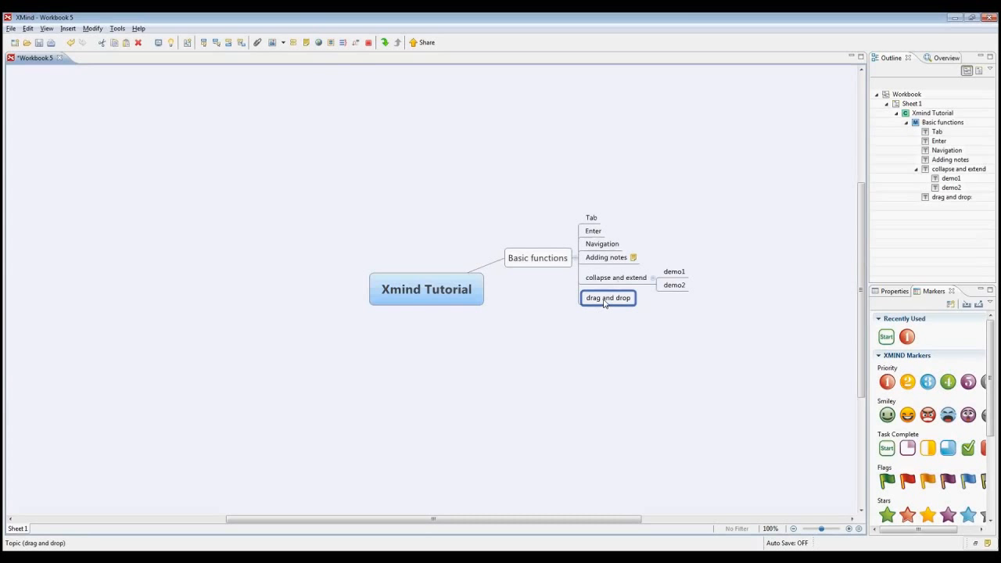
# Move the "drag and drop" topic out to the central topic as a main branch, and return it under "Basic functions"
pyautogui.moveTo(604, 304); pyautogui.dragTo(348, 318)
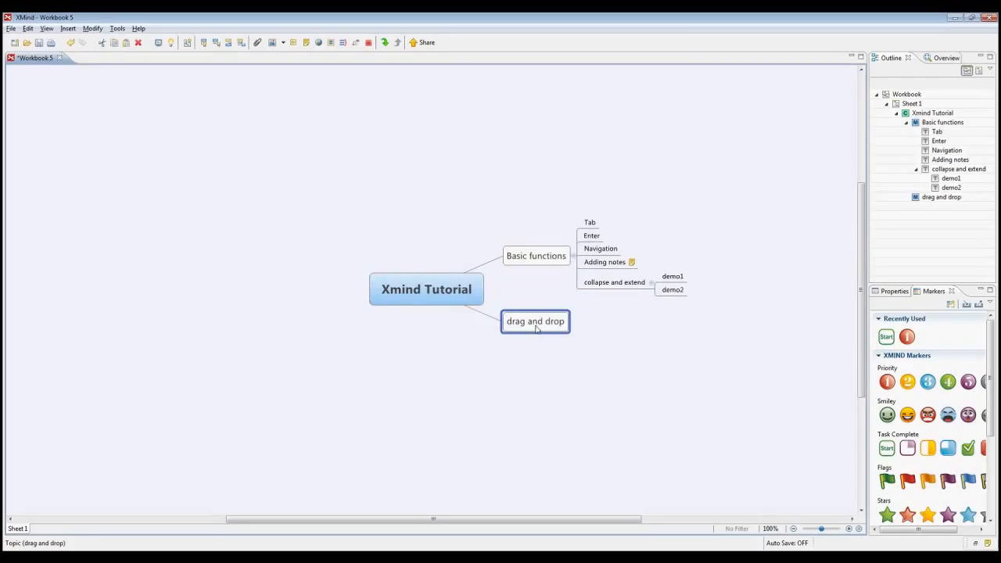
pyautogui.moveTo(524, 327); pyautogui.dragTo(609, 293)
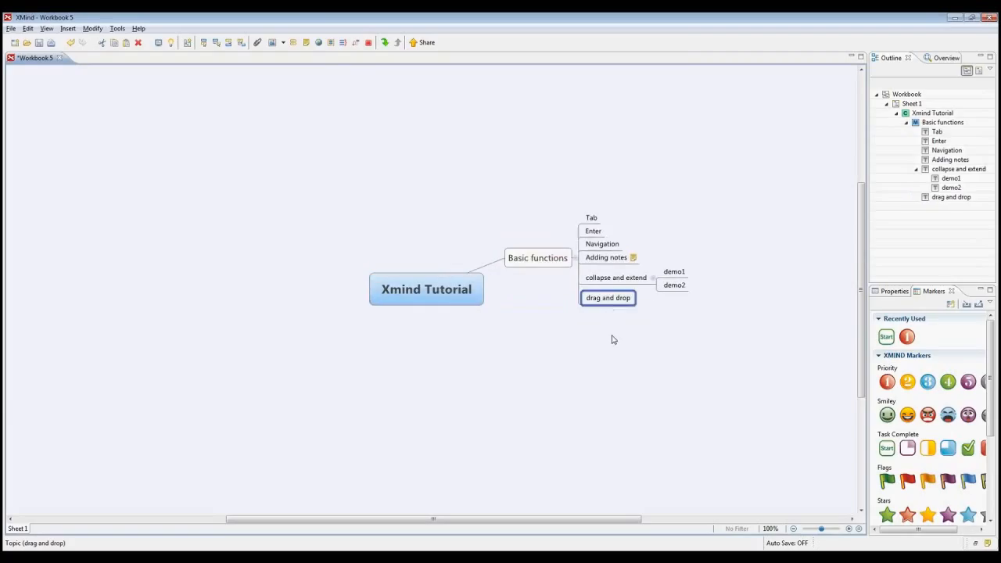
# Add a main topic named "advanced functions" after "Basic functions"
pyautogui.click(530, 264)
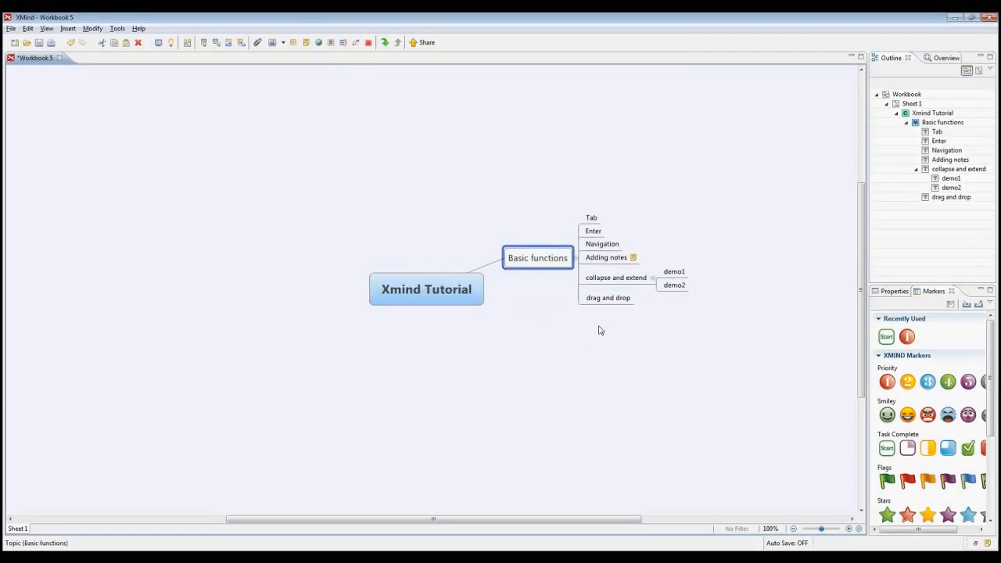
pyautogui.press('Return')
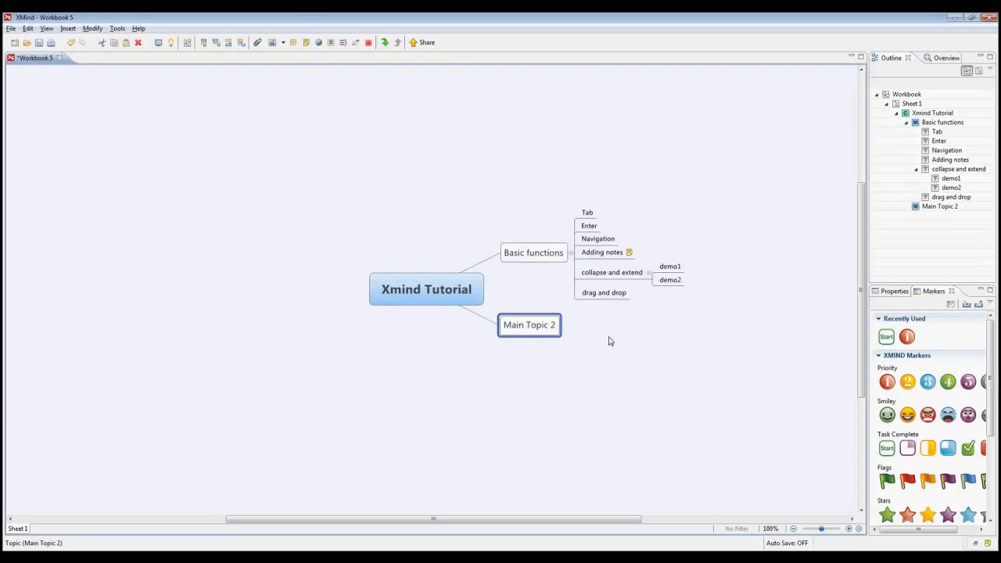
pyautogui.write('advanc')
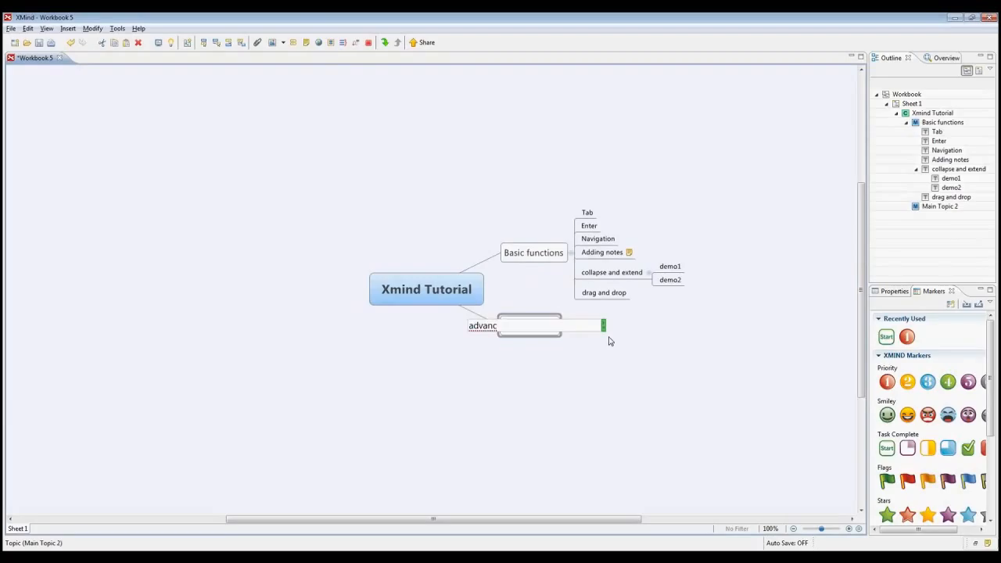
pyautogui.write('ed functions')
pyautogui.press('Return')
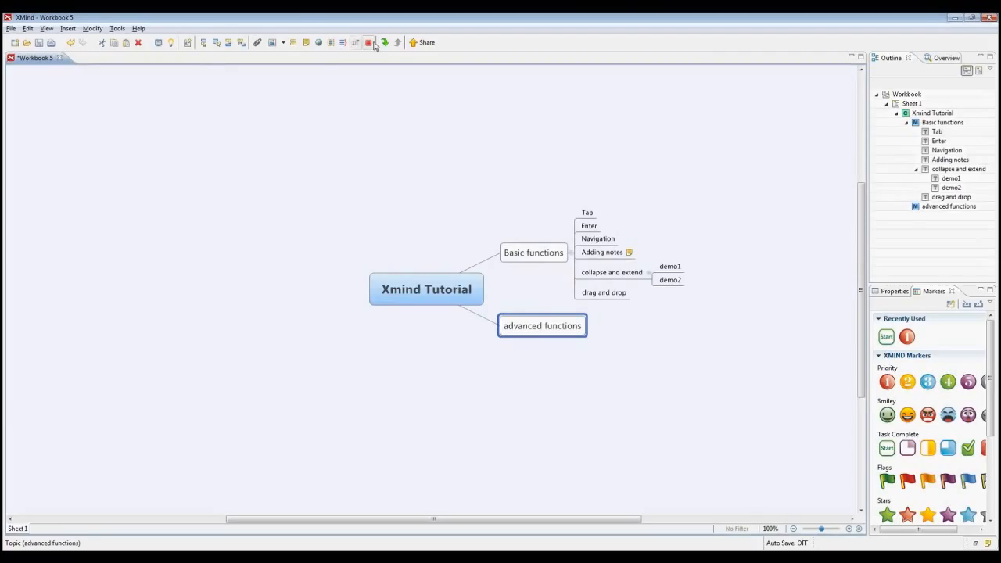
# Add a subtopic named "Properties" under "advanced functions"
pyautogui.rightClick(566, 329)
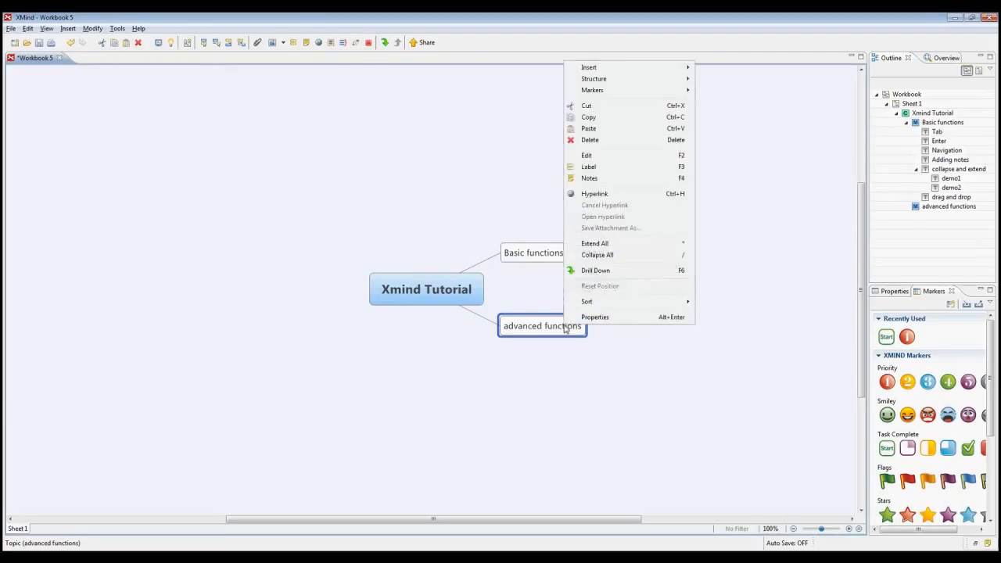
pyautogui.click(596, 244)
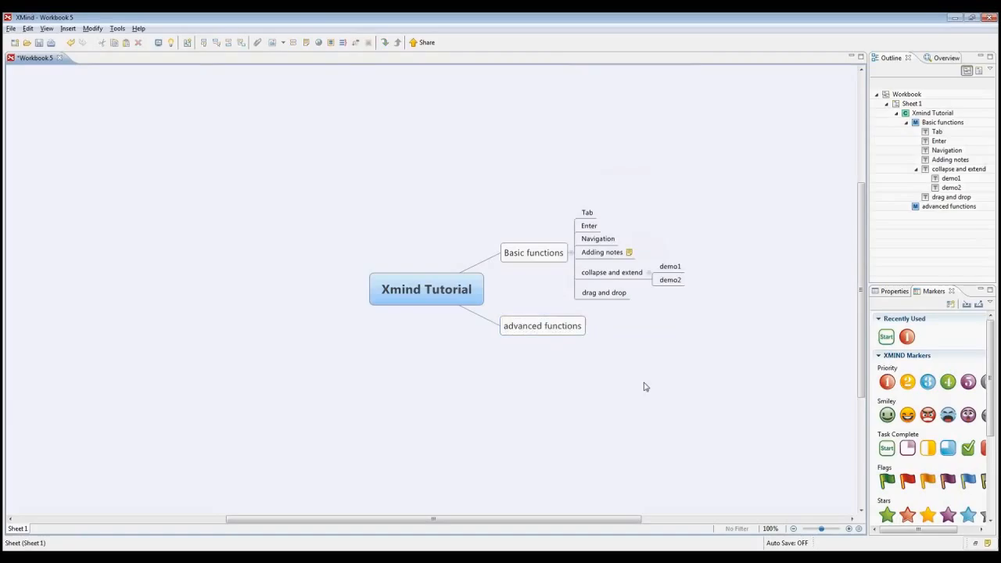
pyautogui.click(572, 334)
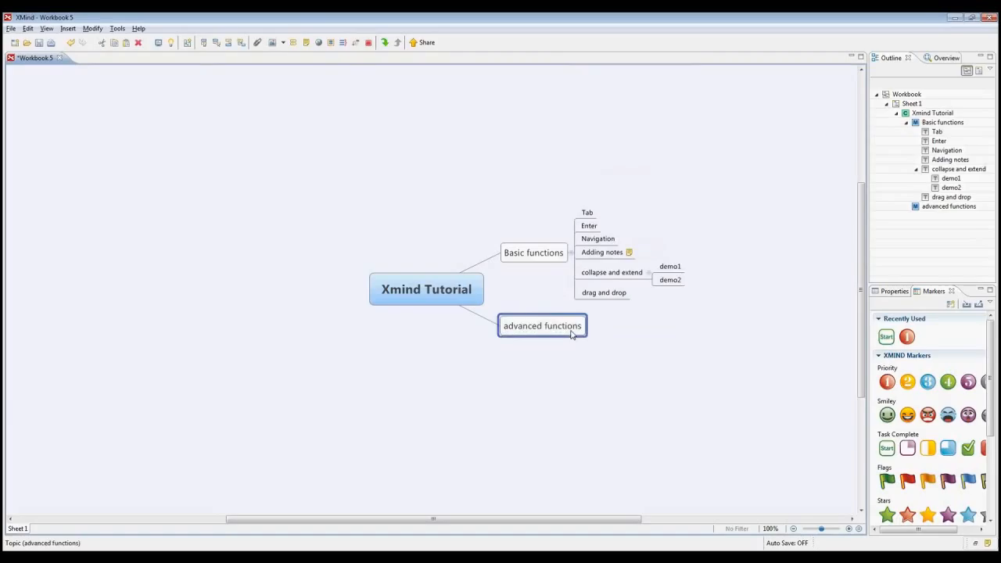
pyautogui.press('Tab')
pyautogui.write('Pro')
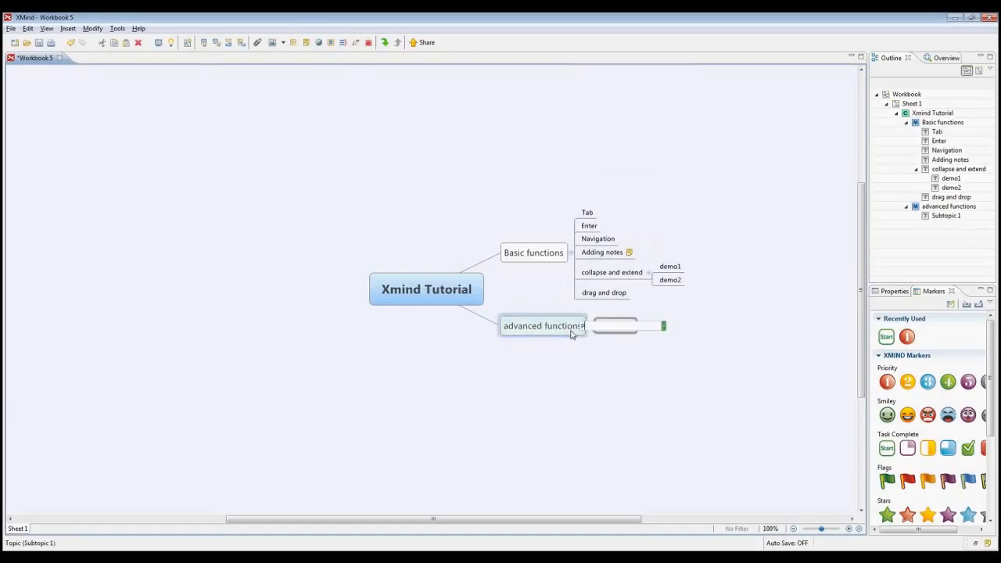
pyautogui.write('perties')
pyautogui.press('Return')
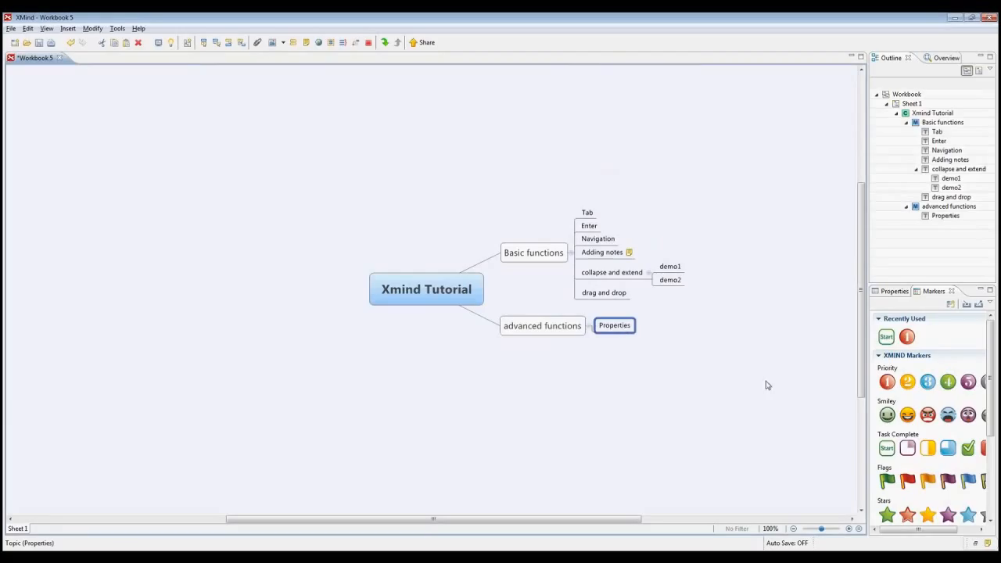
# Select all subtopics of both main branches and give their shapes an orange fill in the properties
pyautogui.moveTo(767, 382); pyautogui.dragTo(591, 198)
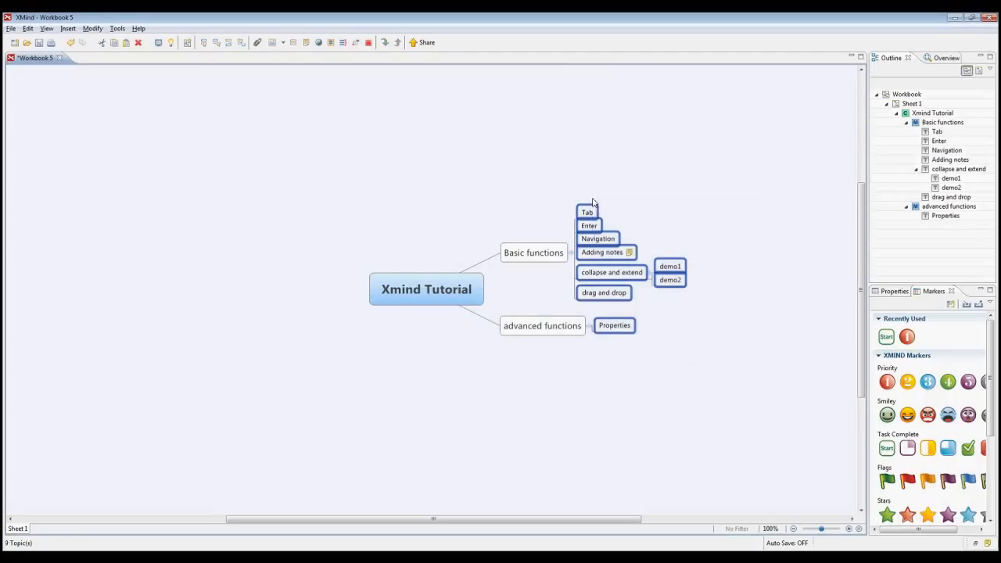
pyautogui.click(891, 292)
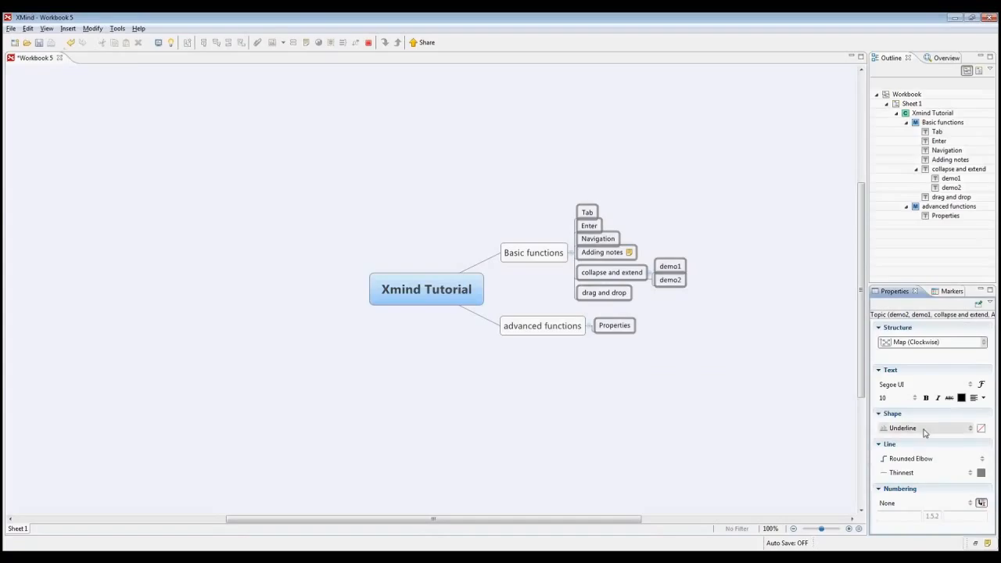
pyautogui.click(47, 28)
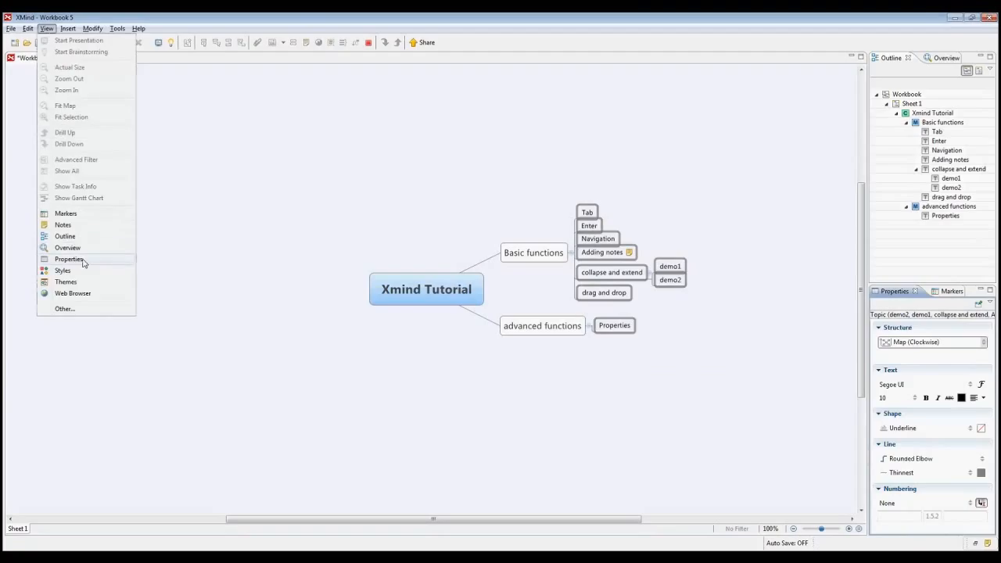
pyautogui.click(771, 377)
pyautogui.moveTo(749, 373); pyautogui.dragTo(590, 200)
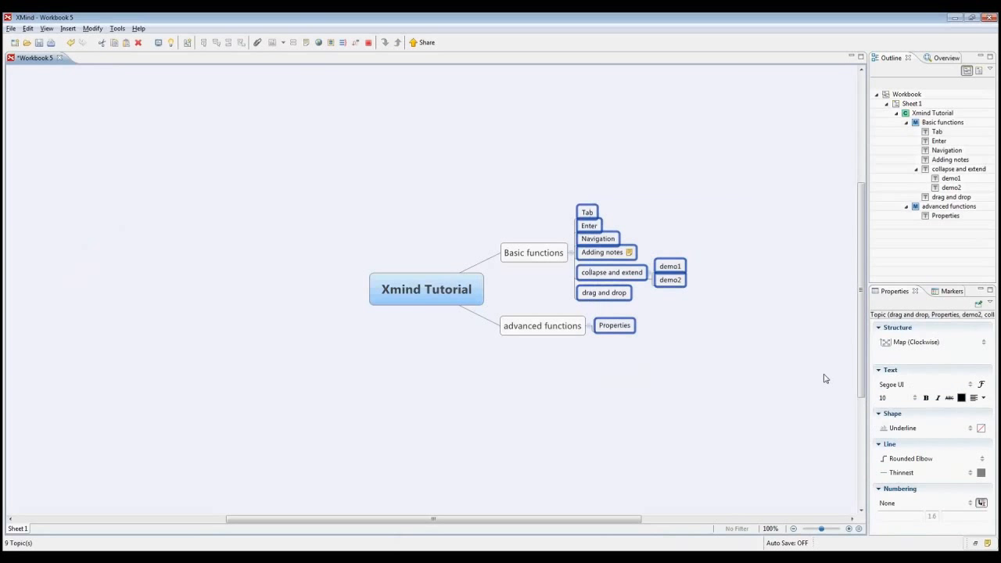
pyautogui.click(980, 428)
pyautogui.click(954, 481)
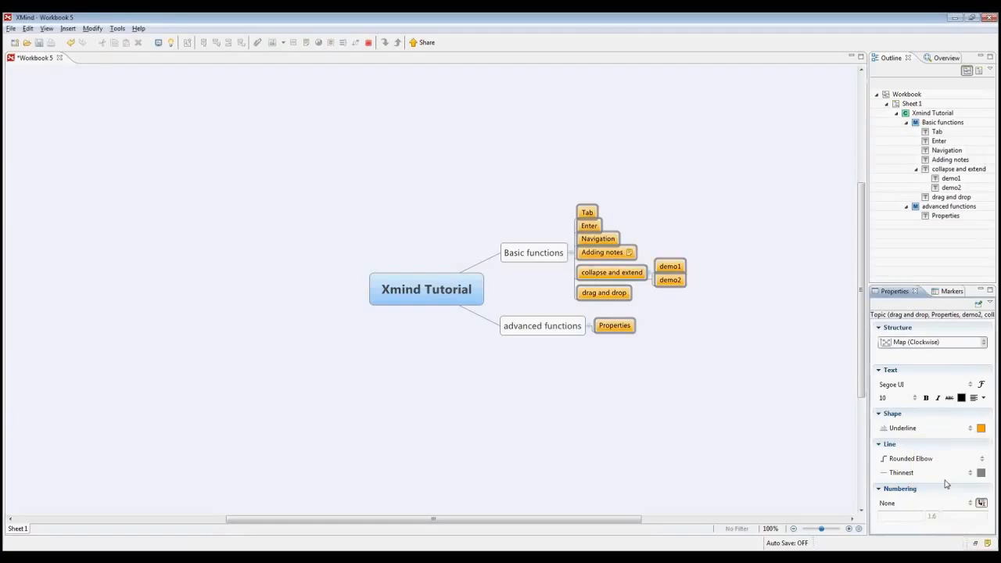
pyautogui.click(677, 374)
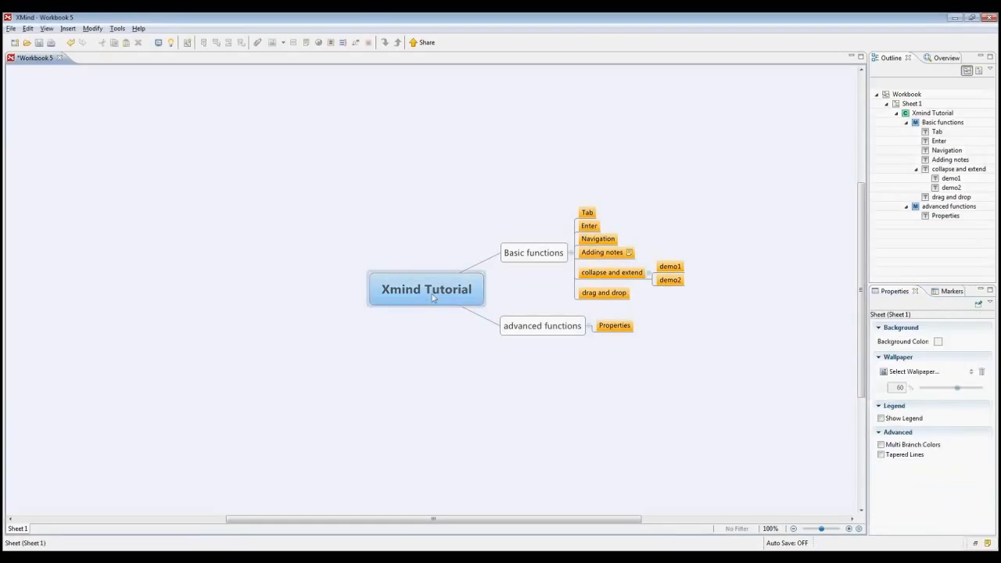
# Try the Org (Down) and Tree (Right) structures on the central topic, and return it to Map (Clockwise)
pyautogui.click(427, 298)
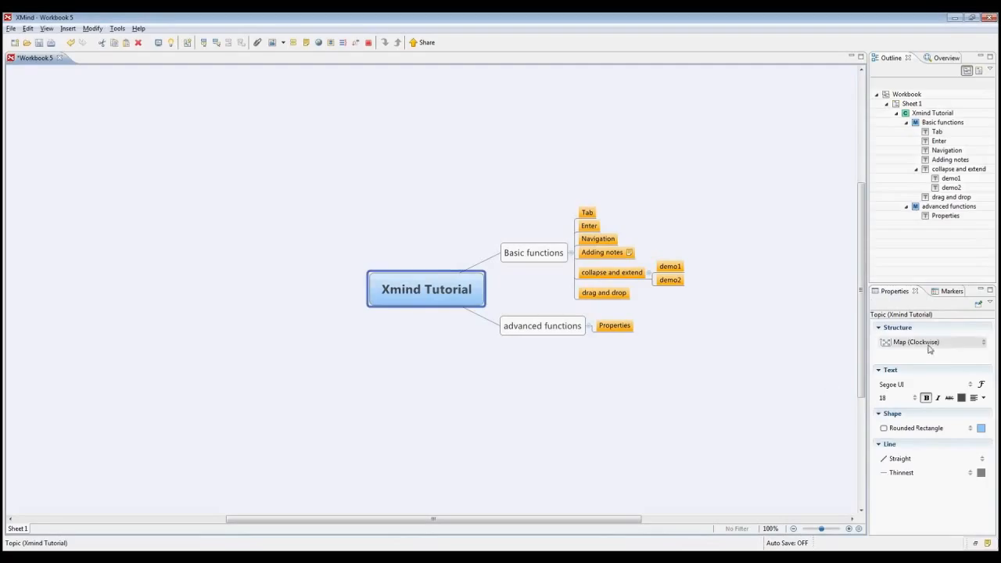
pyautogui.click(962, 345)
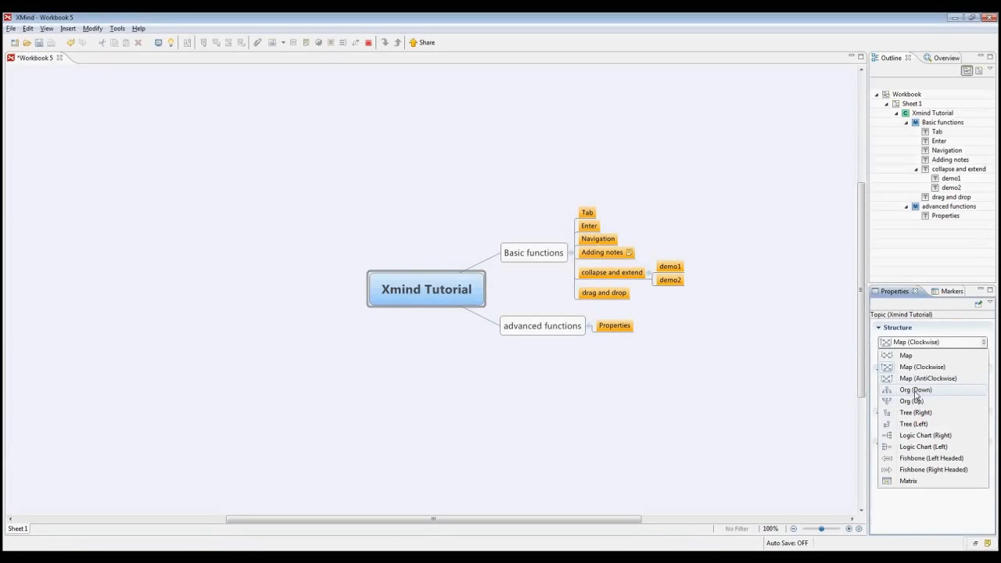
pyautogui.click(915, 390)
pyautogui.click(930, 342)
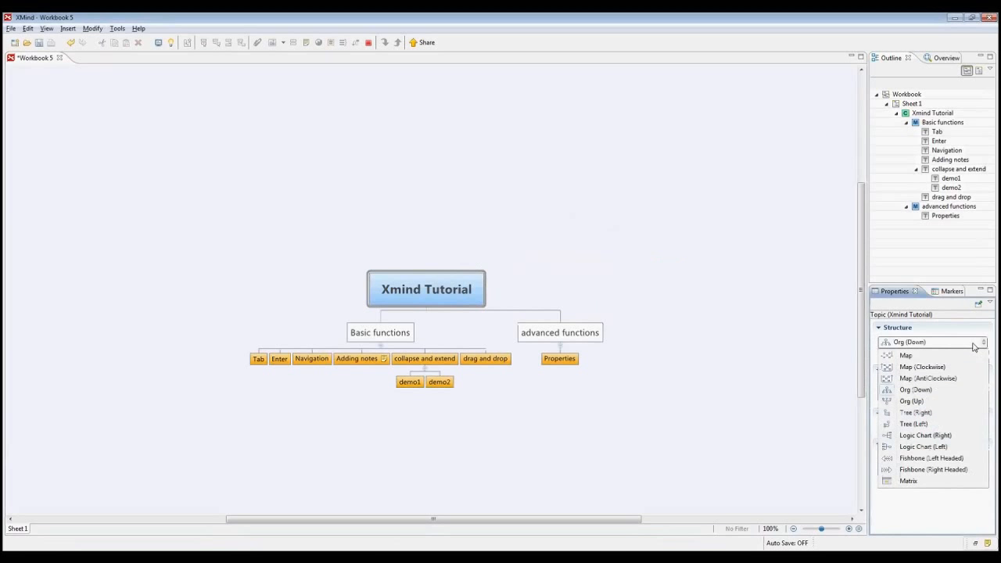
pyautogui.click(917, 412)
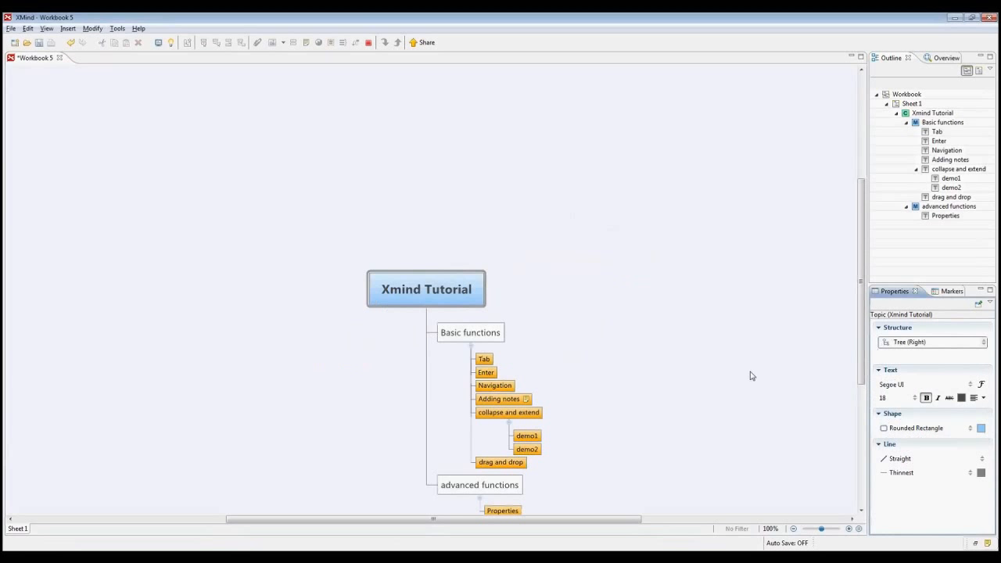
pyautogui.moveTo(863, 311); pyautogui.dragTo(863, 344)
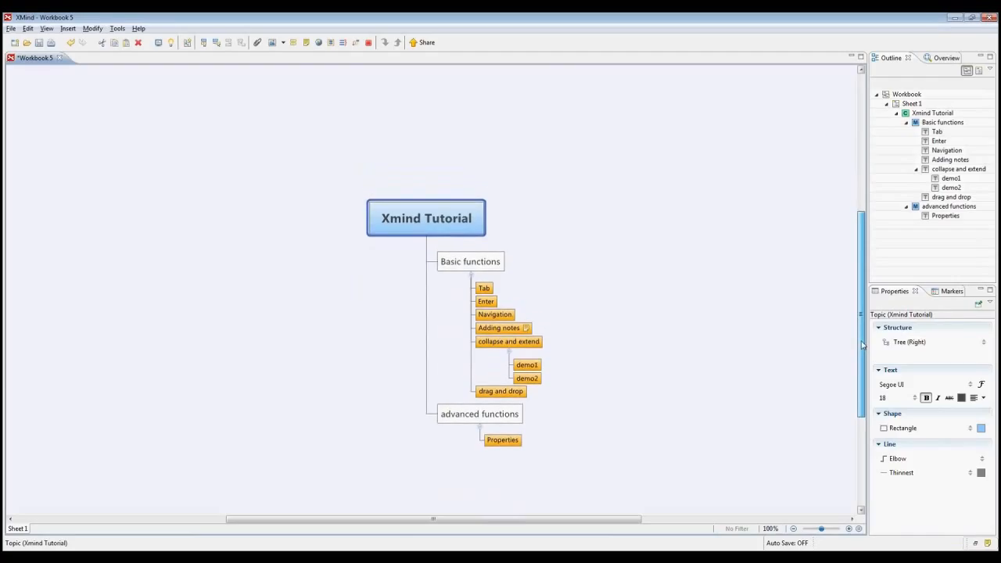
pyautogui.click(927, 342)
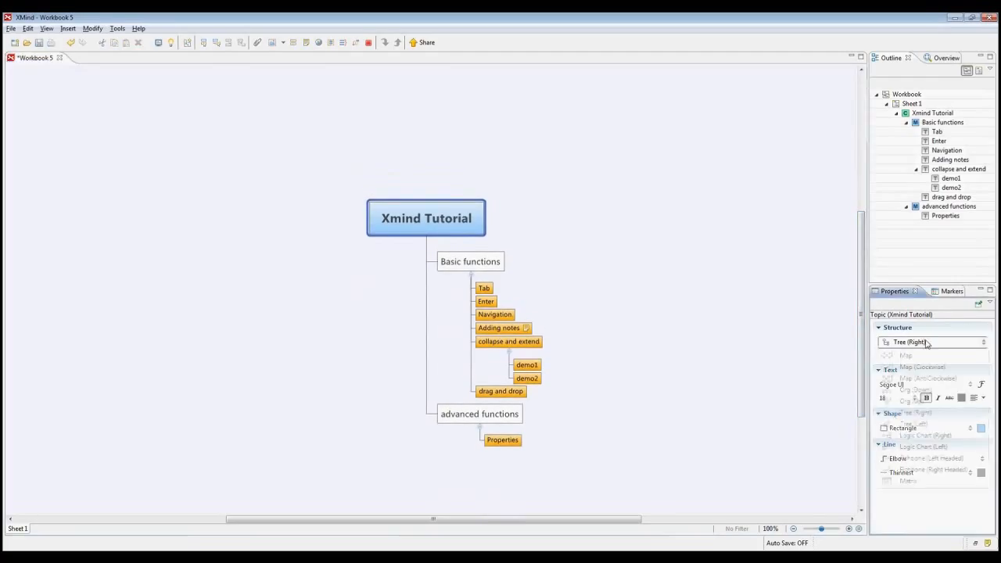
pyautogui.click(923, 367)
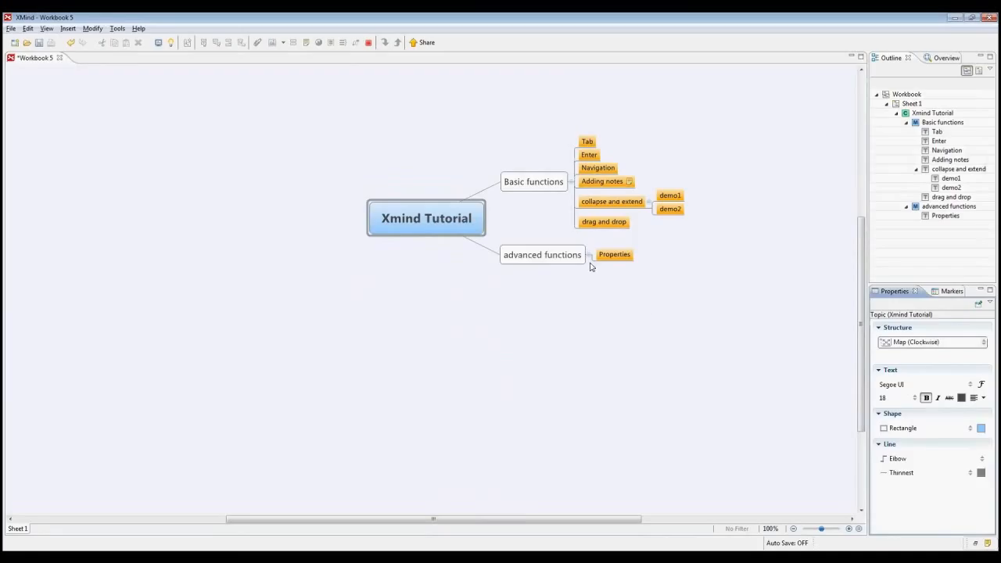
# Add a second subtopic named "markers" under "advanced functions"
pyautogui.click(564, 263)
pyautogui.press('Tab')
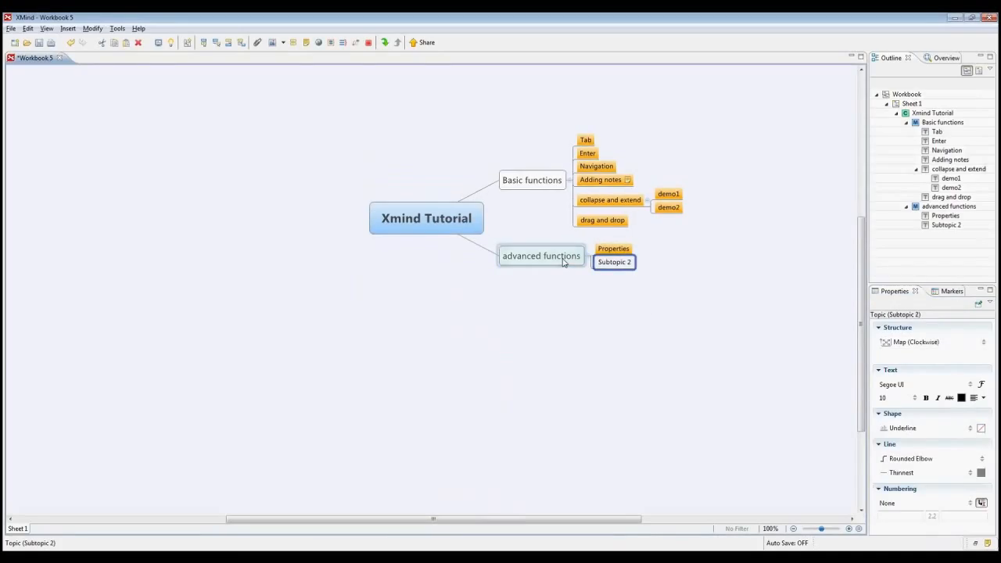
pyautogui.write('markers')
pyautogui.press('Return')
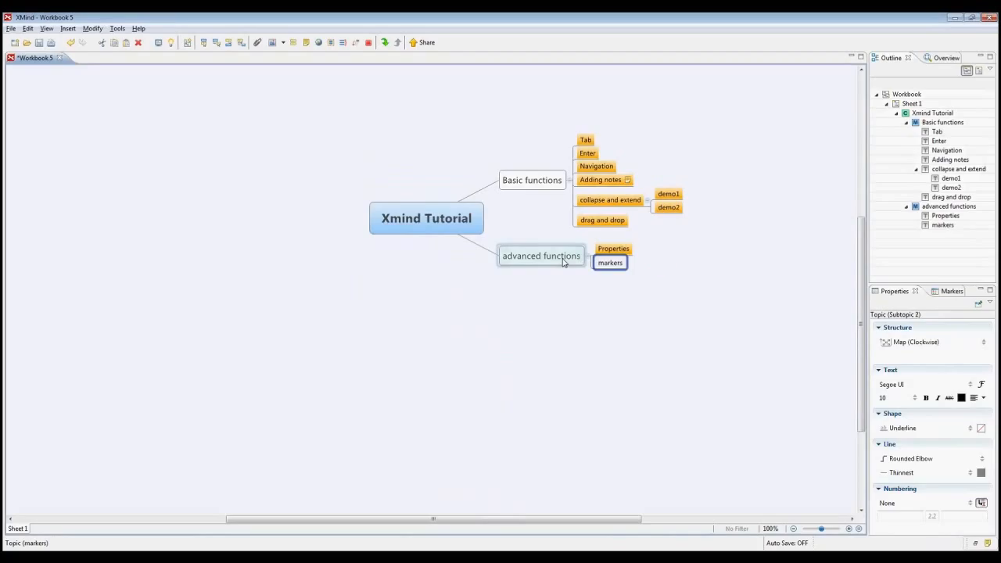
# Bring up the Markers view and check where views can be enabled
pyautogui.click(950, 293)
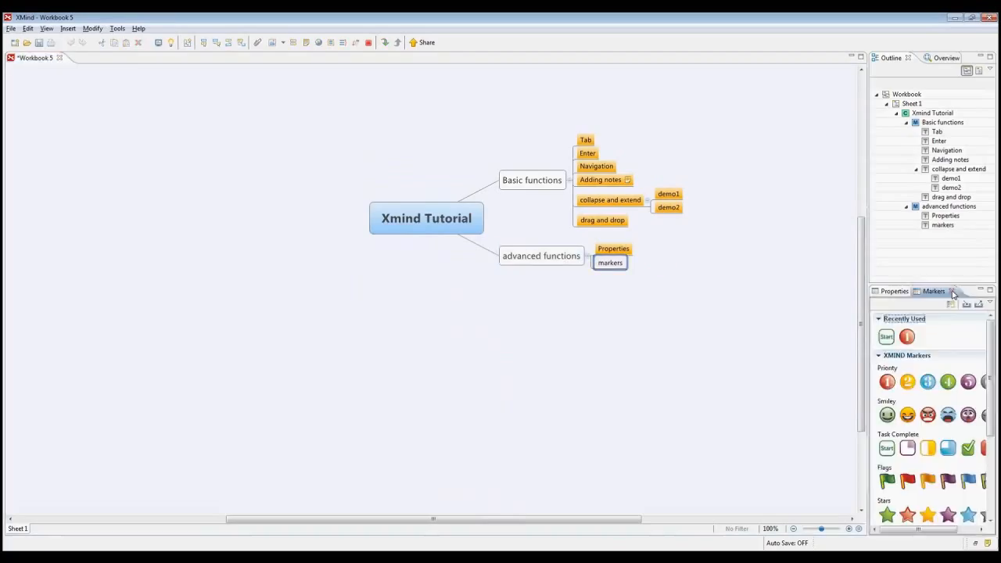
pyautogui.click(46, 29)
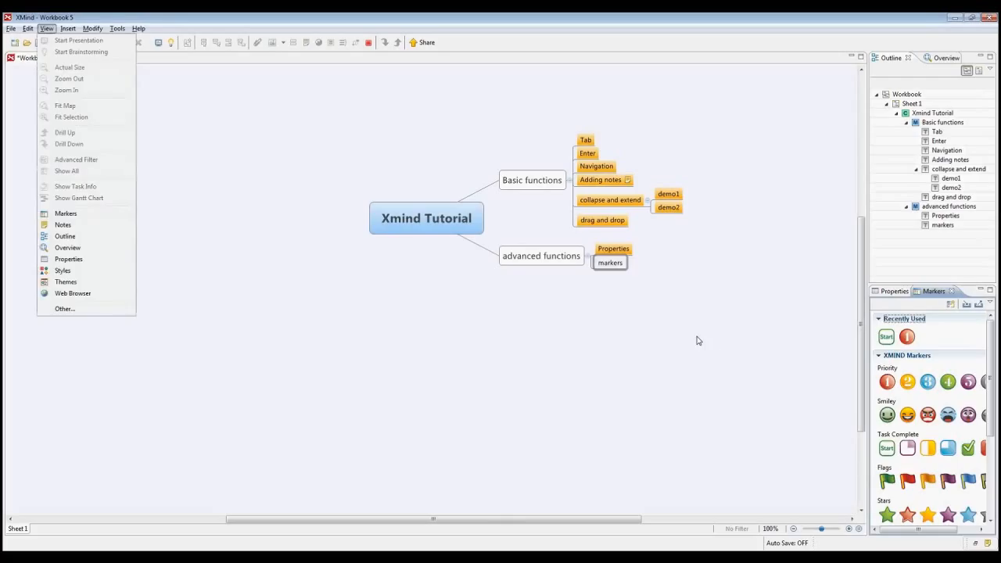
pyautogui.click(657, 358)
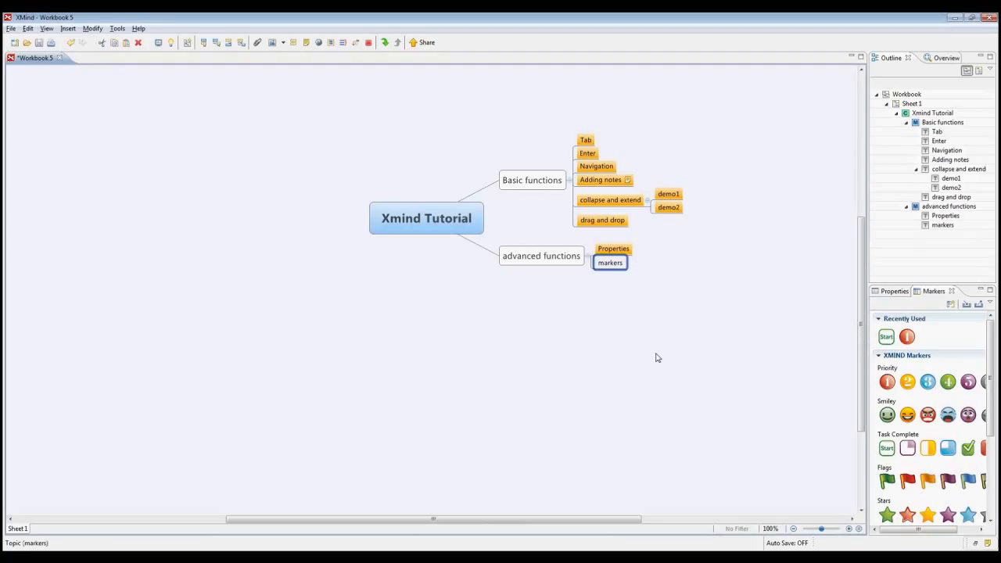
# Add two subtopics named "prioritize" and "progress" under "markers"
pyautogui.press('Tab')
pyautogui.write('prio')
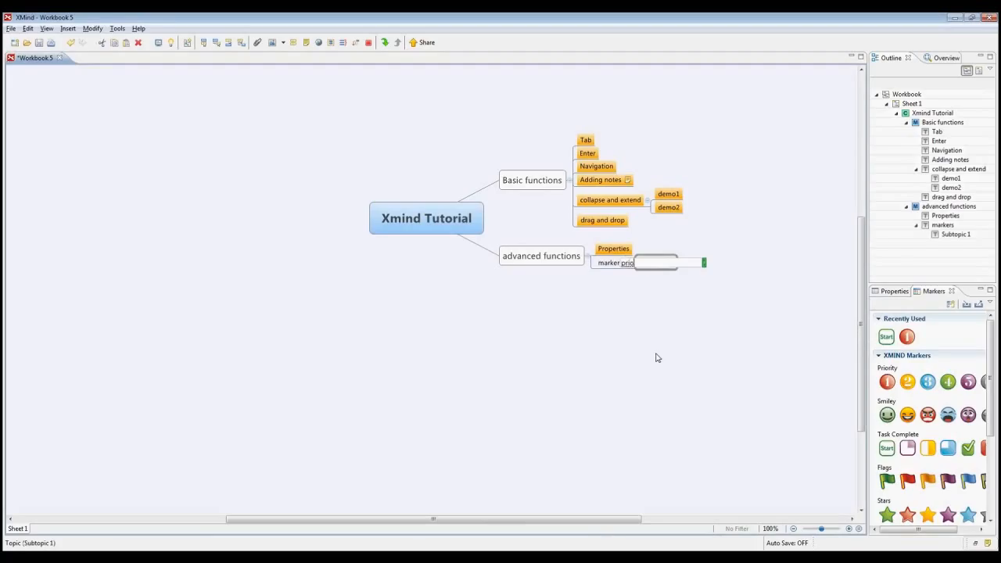
pyautogui.write('ritize')
pyautogui.press('Return')
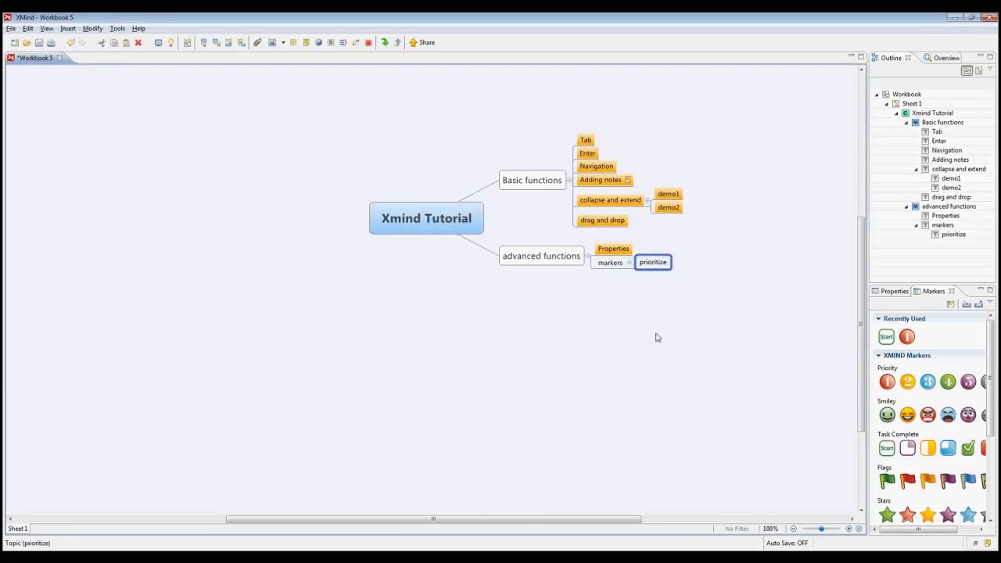
pyautogui.press('Return')
pyautogui.write('p')
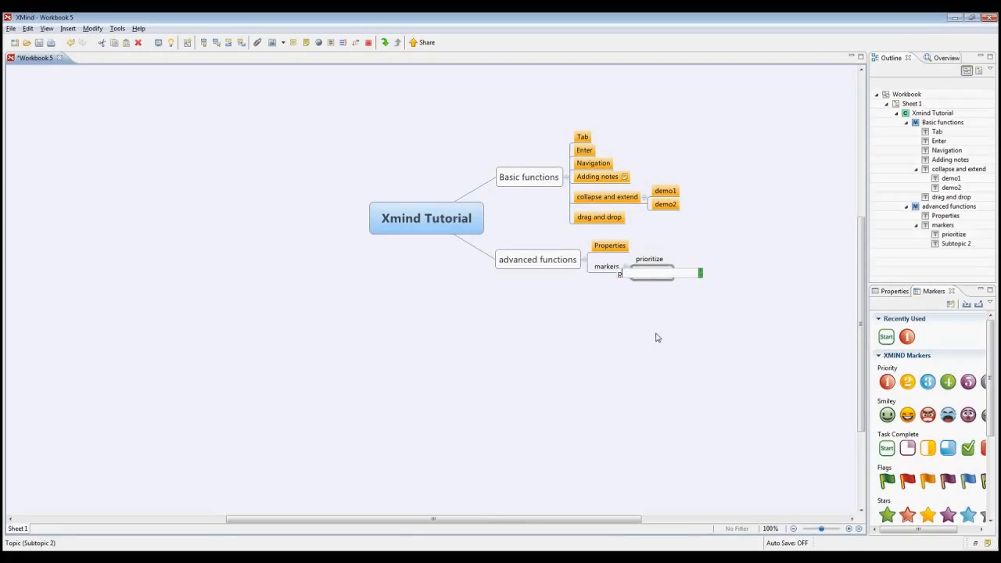
pyautogui.write('rogress')
pyautogui.press('Return')
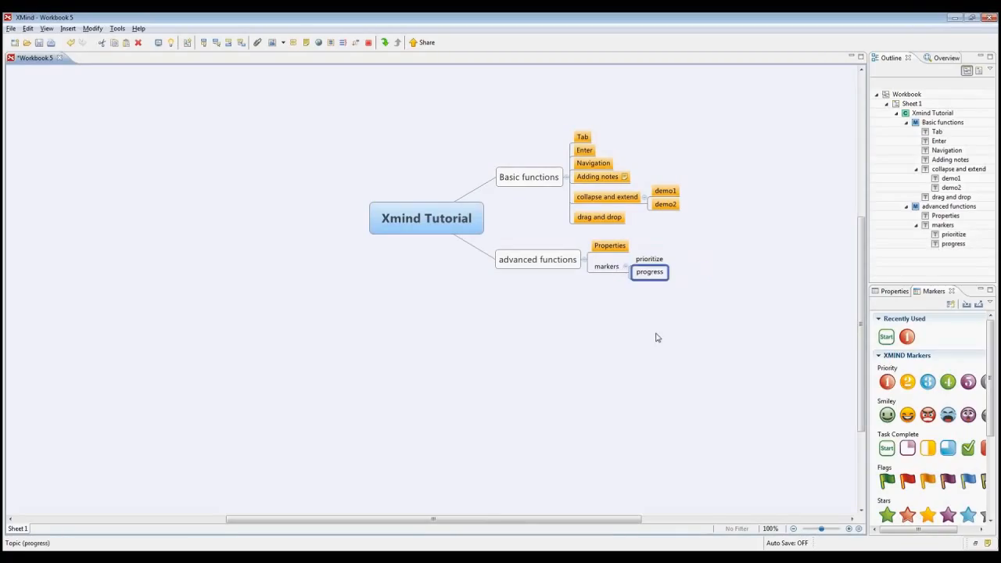
# Assign the priority 1 marker to the "prioritize" topic and select the "progress" topic
pyautogui.click(656, 261)
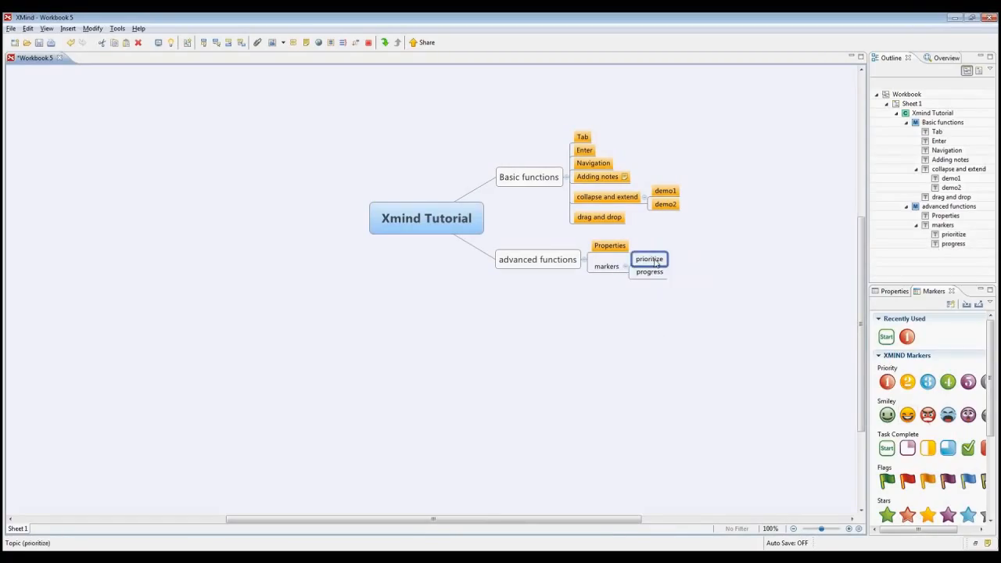
pyautogui.click(886, 382)
pyautogui.click(654, 278)
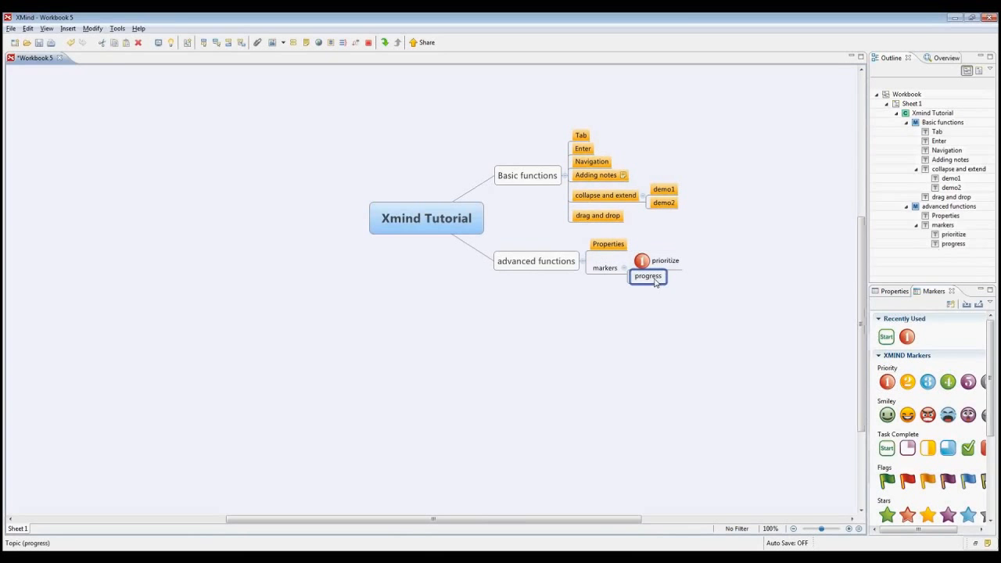
# Assign the Starting task marker to the "progress" topic and advance it through Working, Half and Near Complete to Completed
pyautogui.click(887, 448)
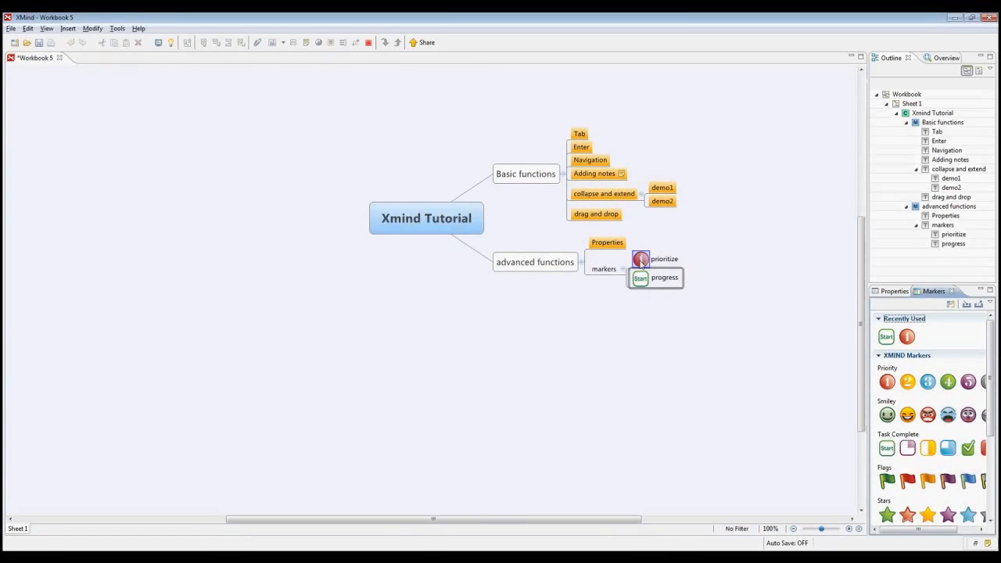
pyautogui.click(639, 283)
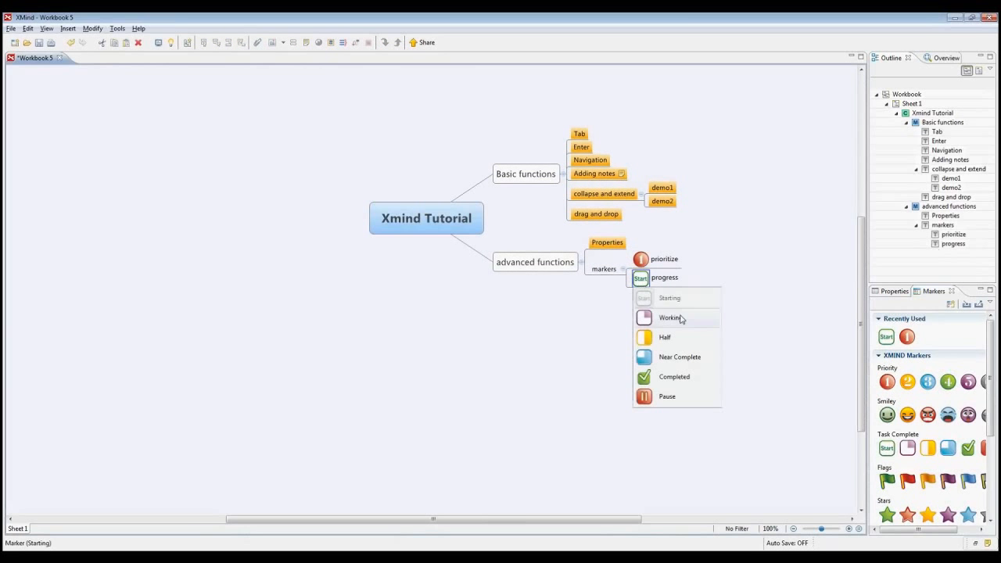
pyautogui.click(646, 318)
pyautogui.click(642, 280)
pyautogui.click(649, 337)
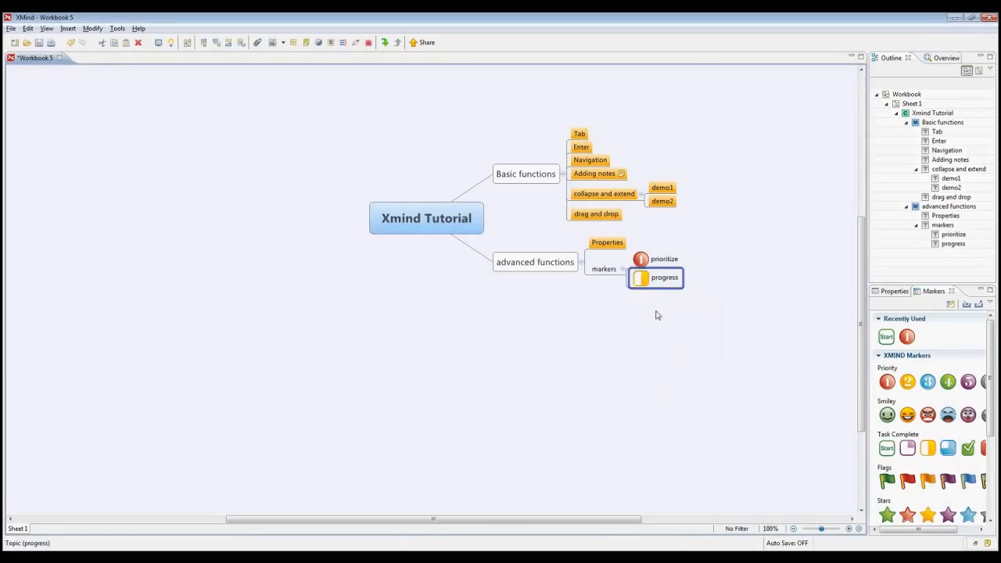
pyautogui.click(641, 280)
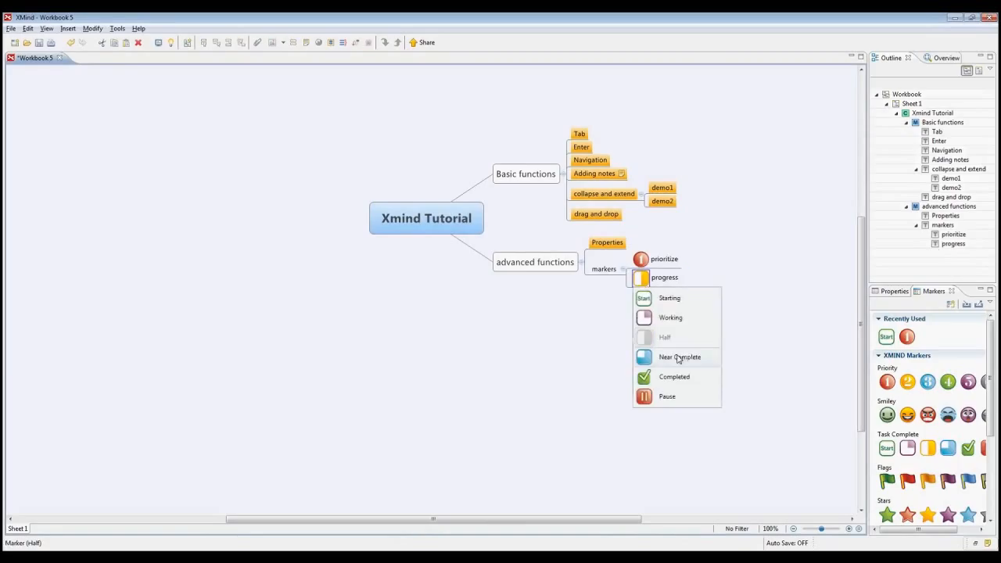
pyautogui.click(678, 359)
pyautogui.click(642, 279)
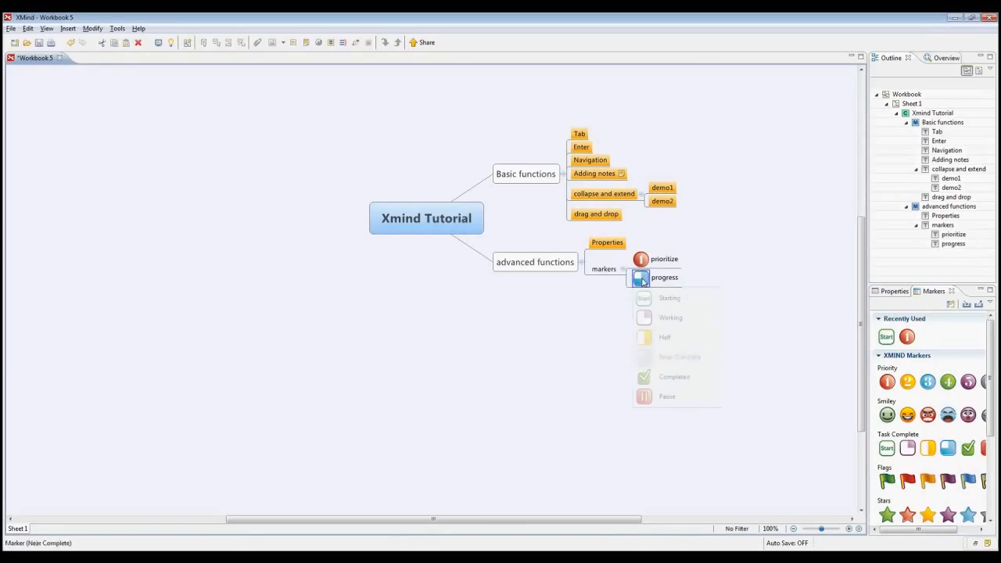
pyautogui.click(674, 378)
# Add a main topic named "add attachments" to the central topic "Xmind Tutorial"
pyautogui.click(401, 227)
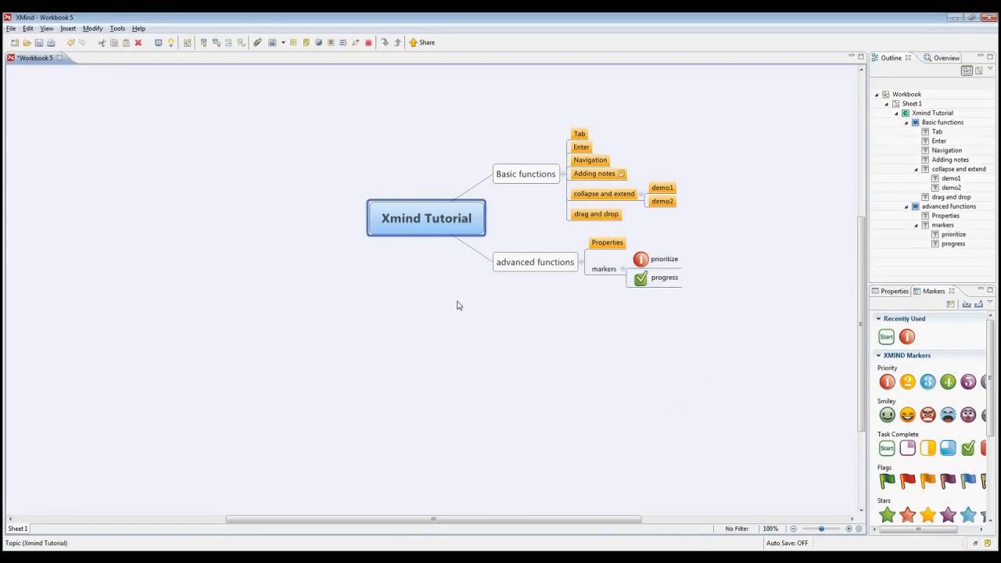
pyautogui.press('Tab')
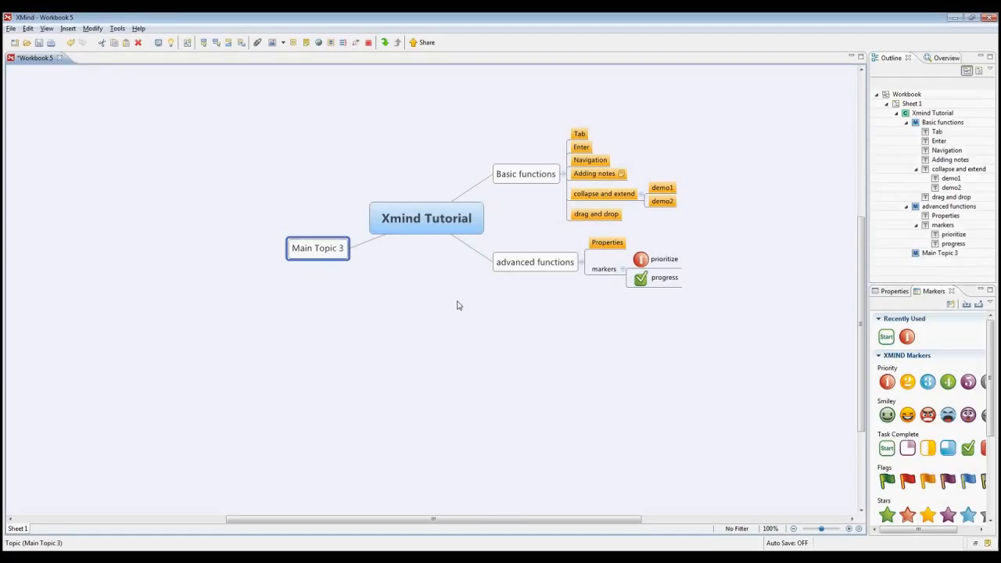
pyautogui.write('add at')
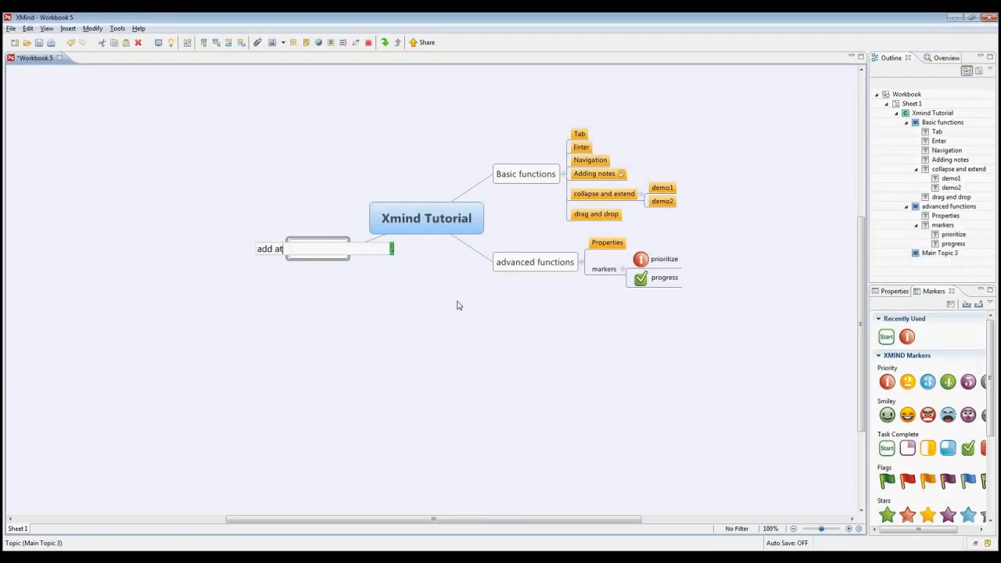
pyautogui.write('tachments')
pyautogui.press('Return')
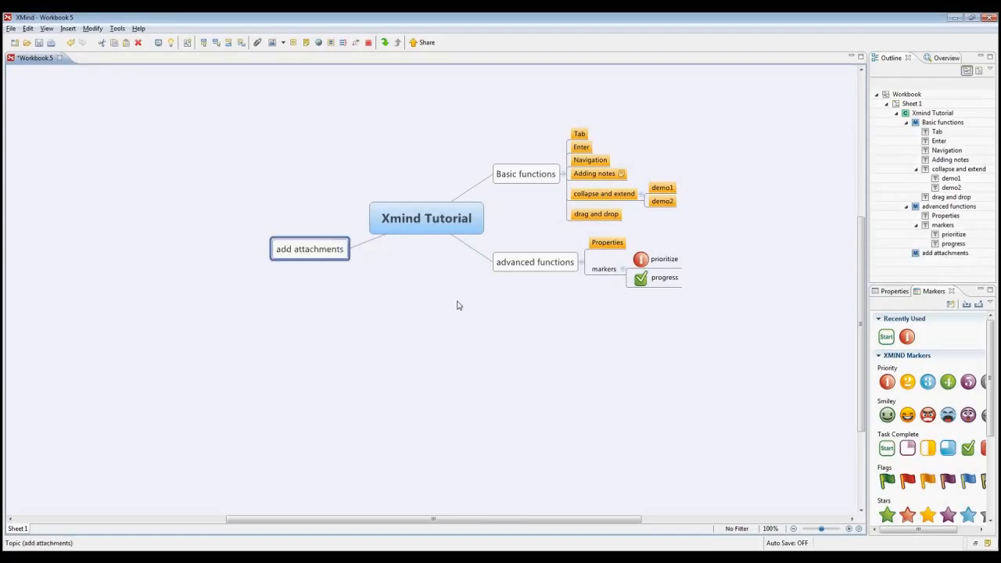
# Attach the file Xmind Attachment.docx to the "add attachments" topic and open the attachment from the map
pyautogui.click(258, 45)
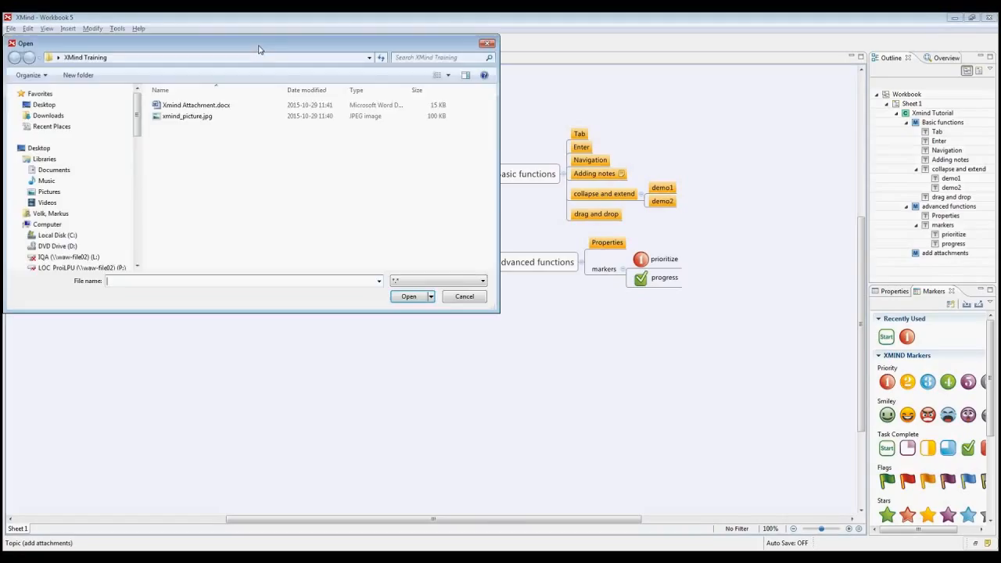
pyautogui.click(187, 106)
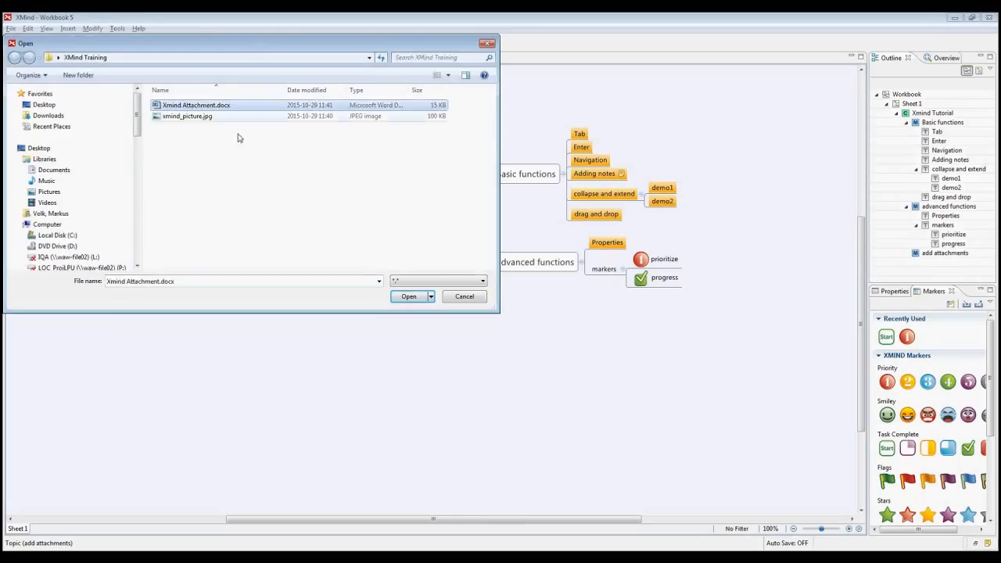
pyautogui.click(408, 297)
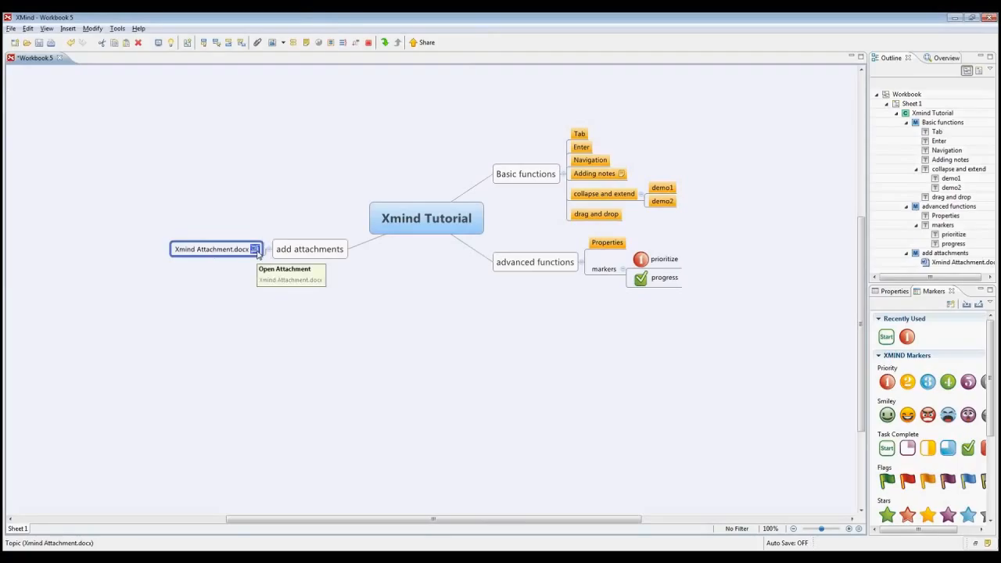
pyautogui.click(258, 252)
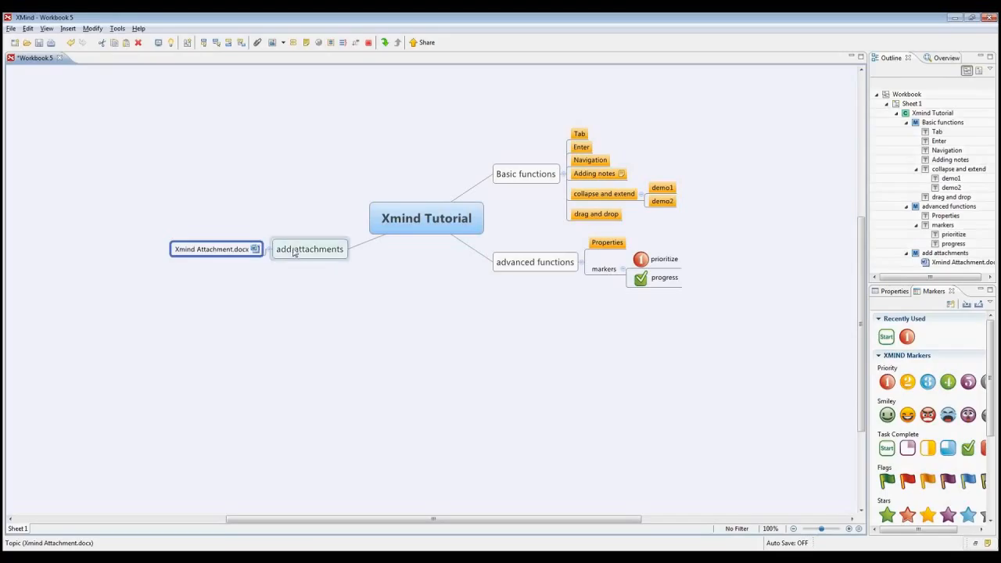
# Add another main topic named "graphics" to the central topic "Xmind Tutorial"
pyautogui.click(390, 224)
pyautogui.press('Tab')
pyautogui.write('graphics')
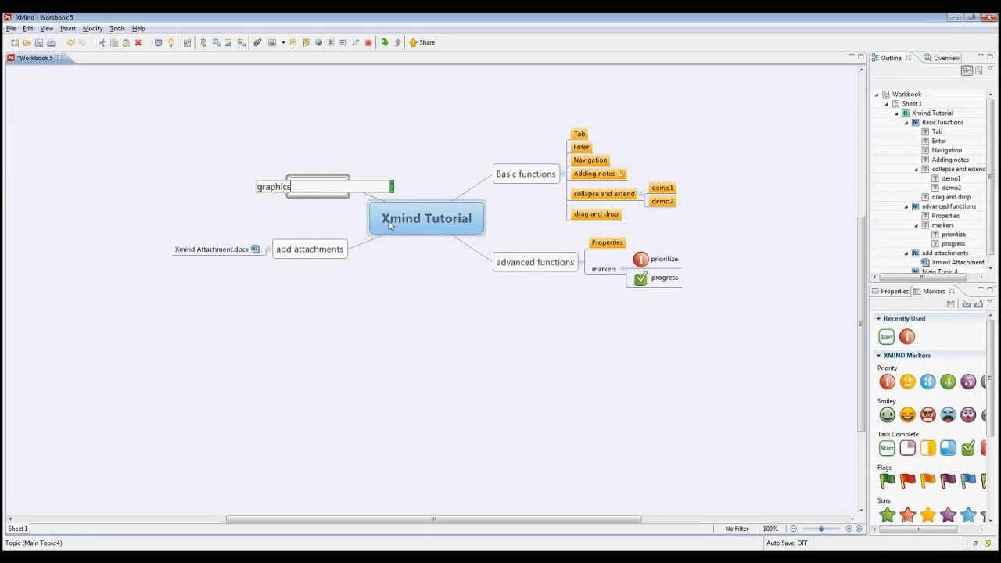
pyautogui.press('Return')
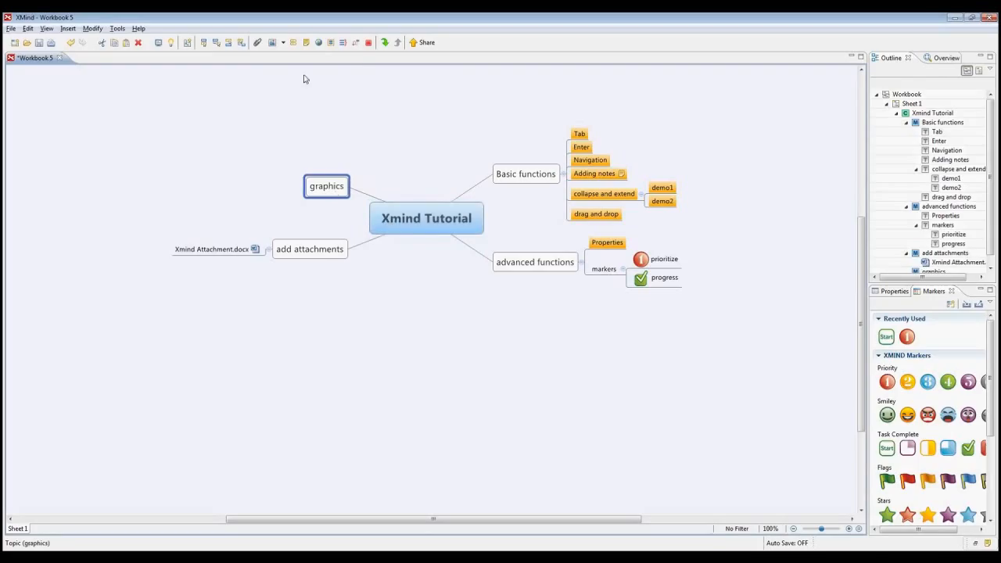
# Insert the image xmind_picture.jpg from file into the "graphics" topic
pyautogui.click(282, 43)
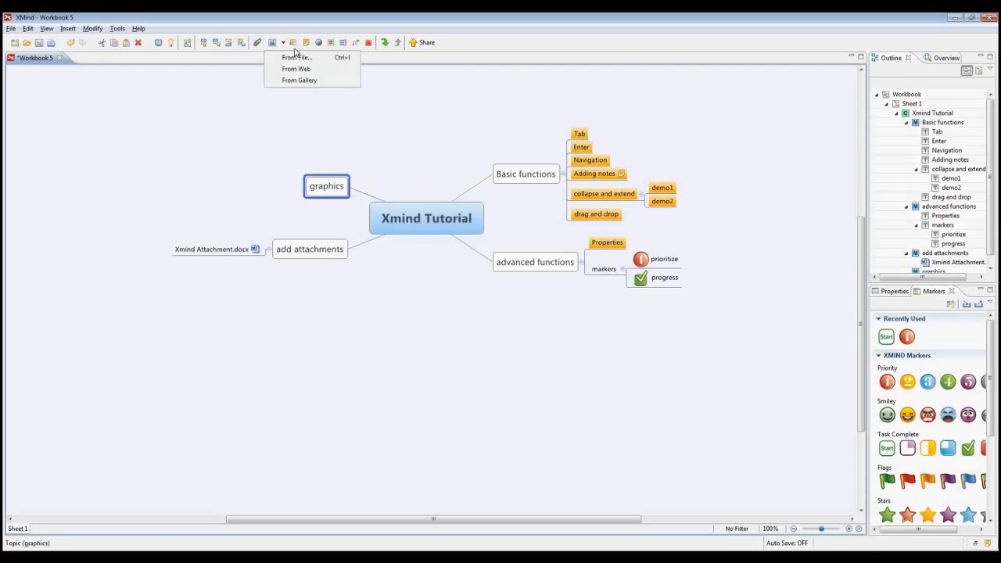
pyautogui.click(300, 59)
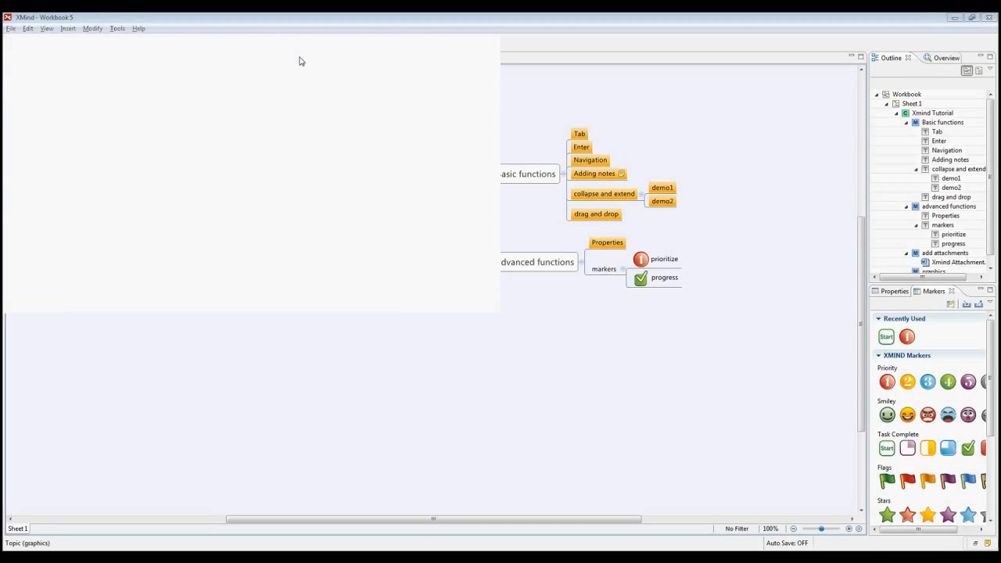
pyautogui.click(201, 117)
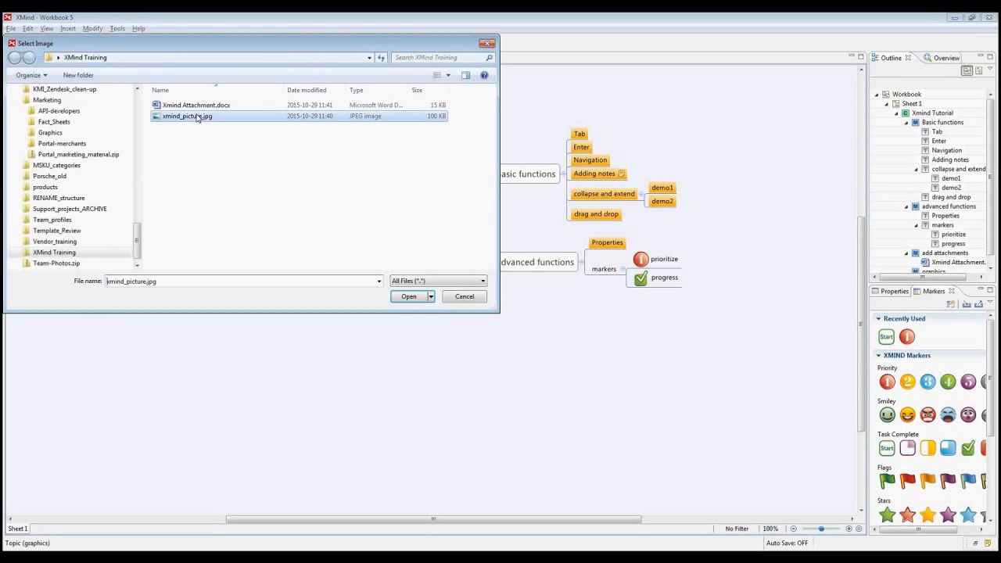
pyautogui.click(409, 297)
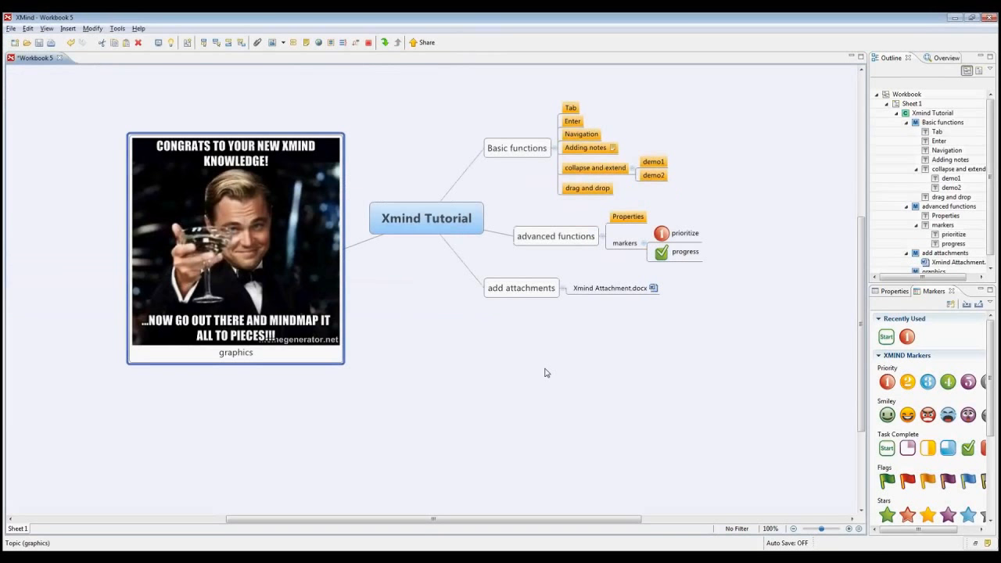